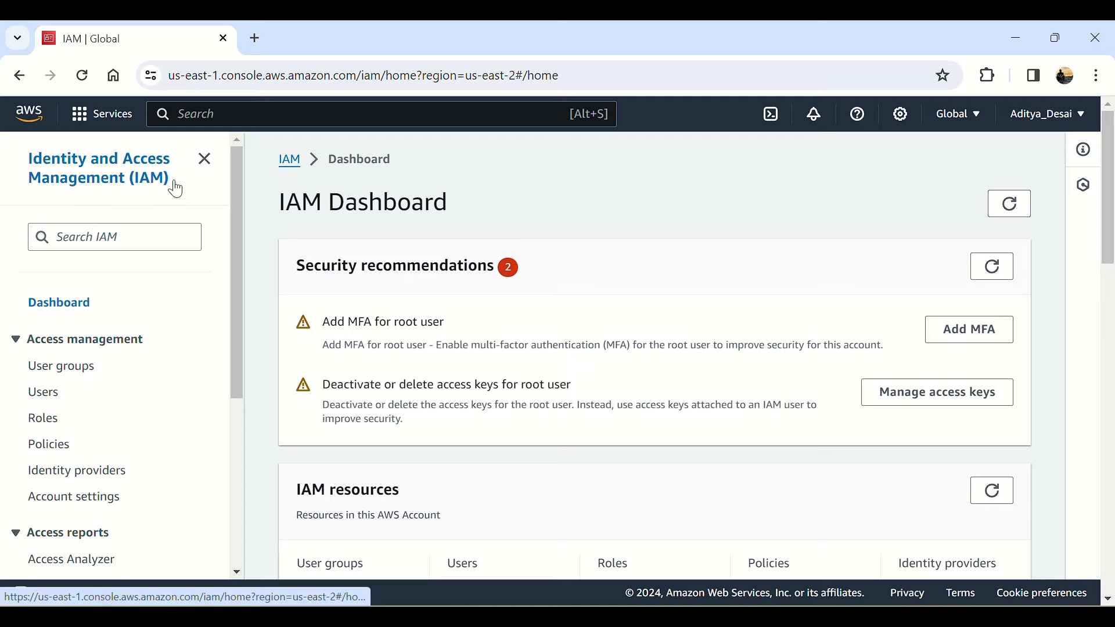
- Start creating a new IAM user named testuser1 and give it access to the AWS Management Console
left_click(55, 400)
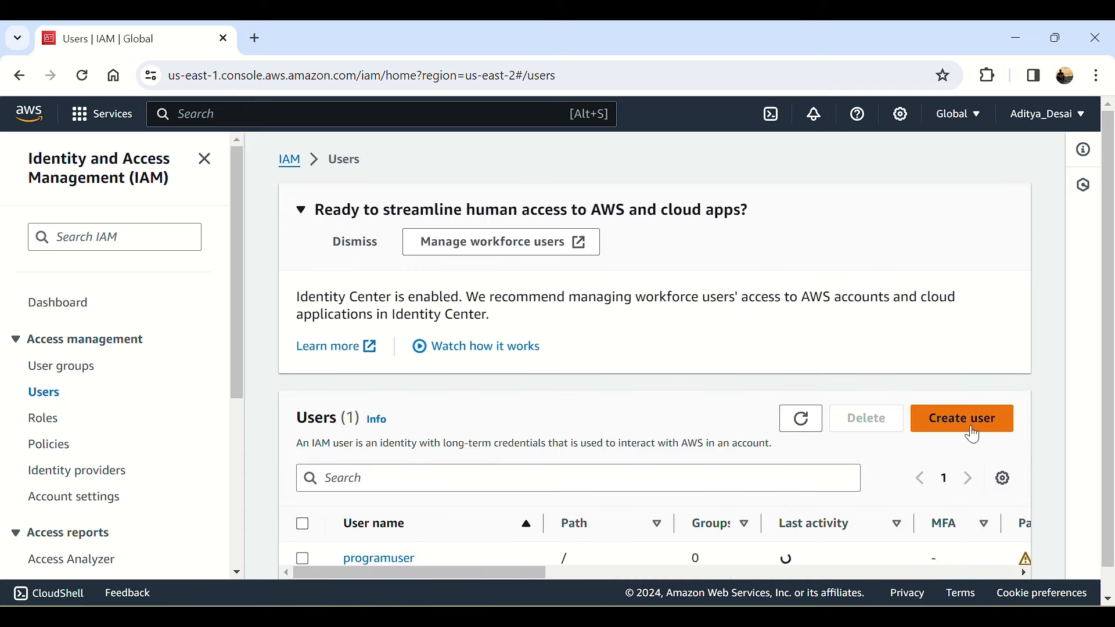
left_click(975, 436)
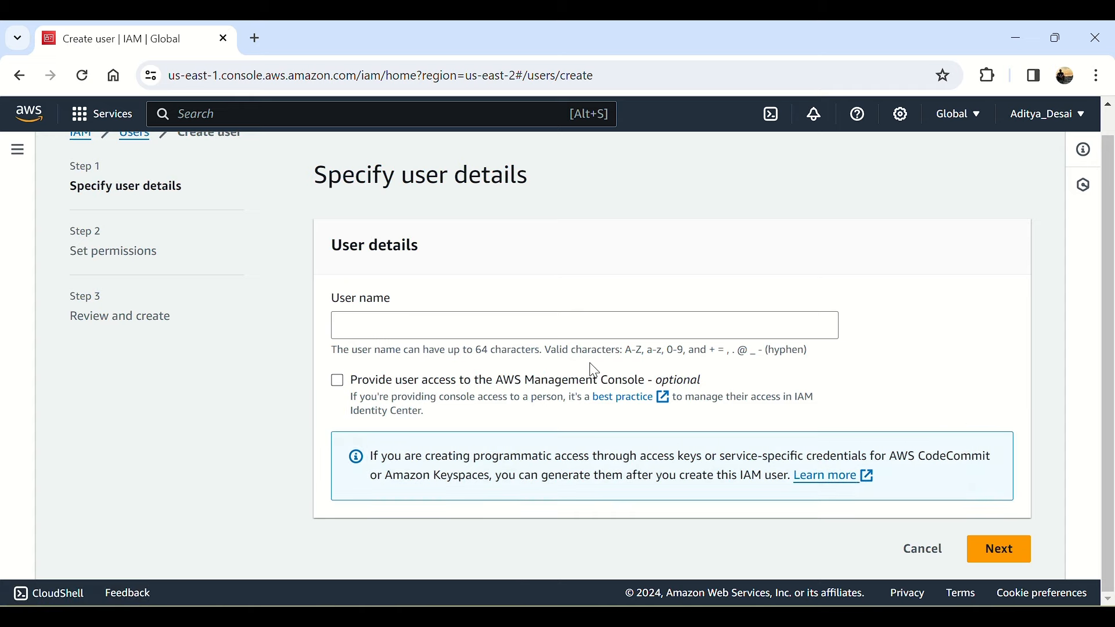
left_click(572, 327)
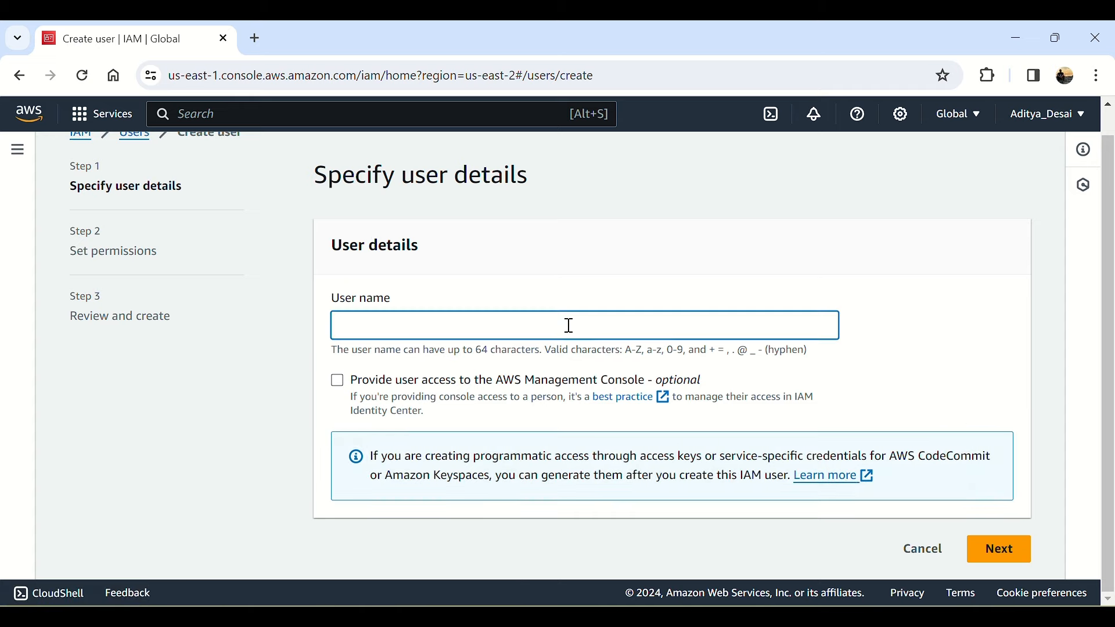
type("testuser1")
left_click(337, 380)
- Set the user type to an IAM user instead of a user in Identity Center
scroll(250, 428, "down", 1)
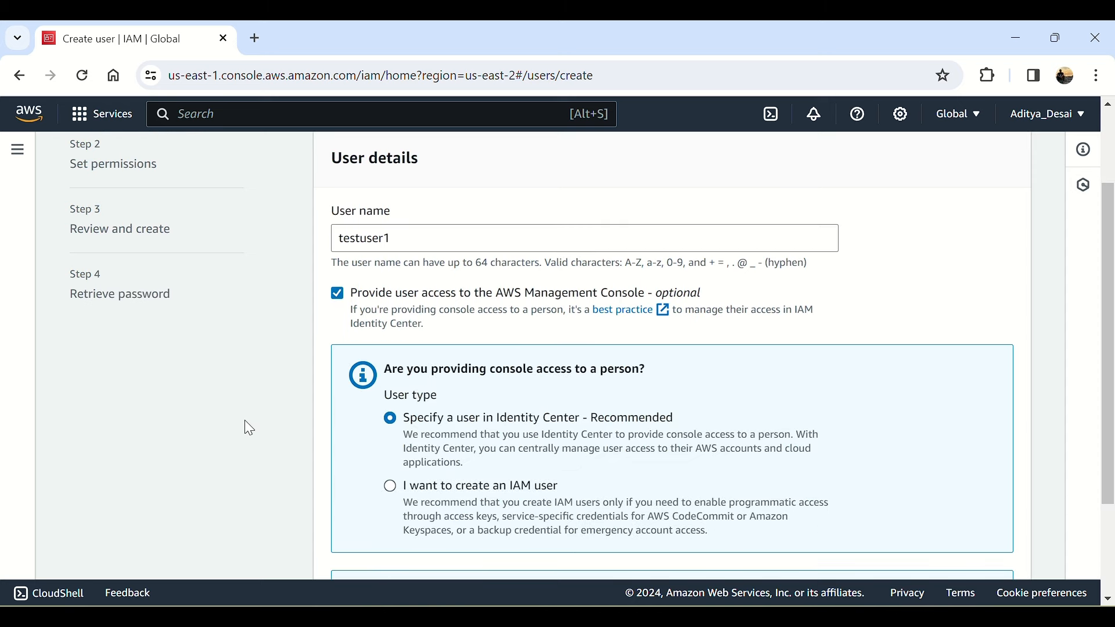
scroll(250, 428, "down", 1)
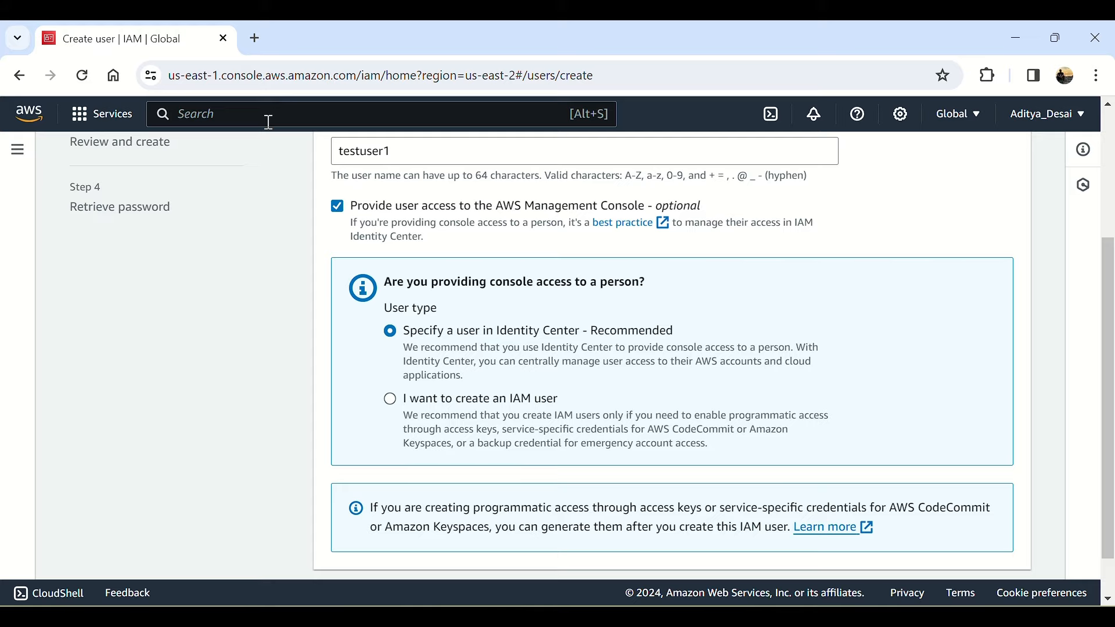
left_click(18, 149)
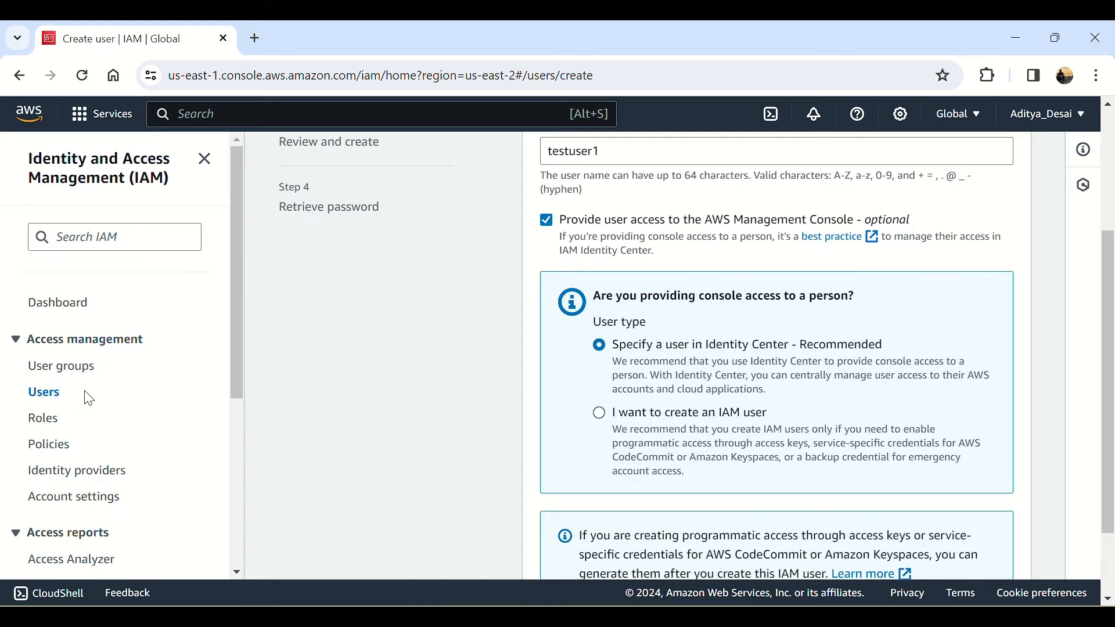
left_click(206, 159)
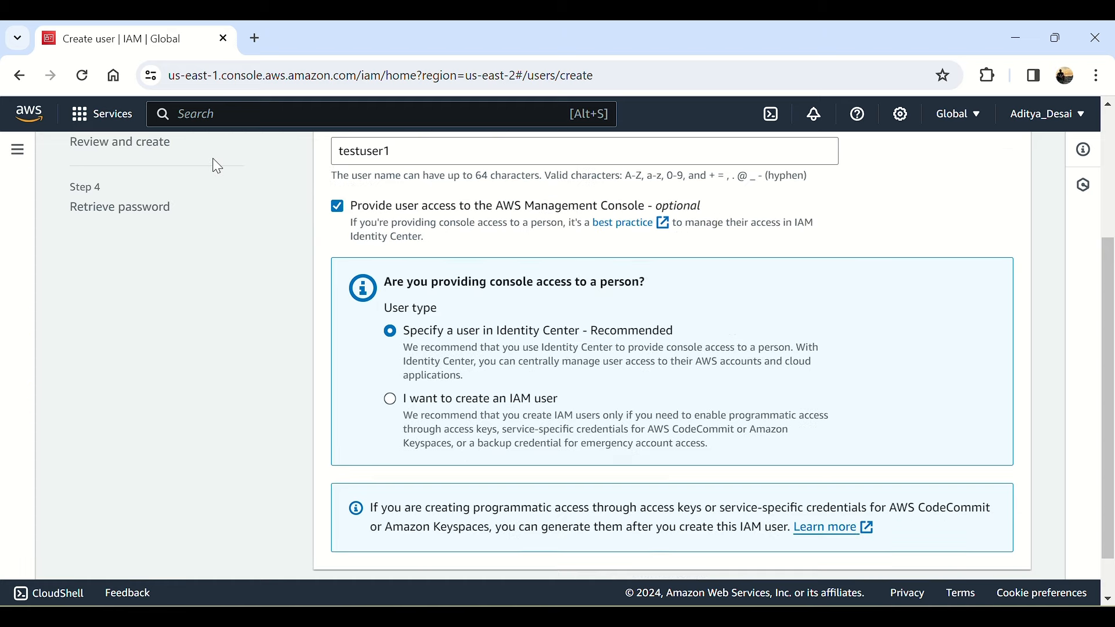
left_click(537, 404)
- Choose a custom console password for testuser1 and enter the account password
scroll(537, 405, "down", 5)
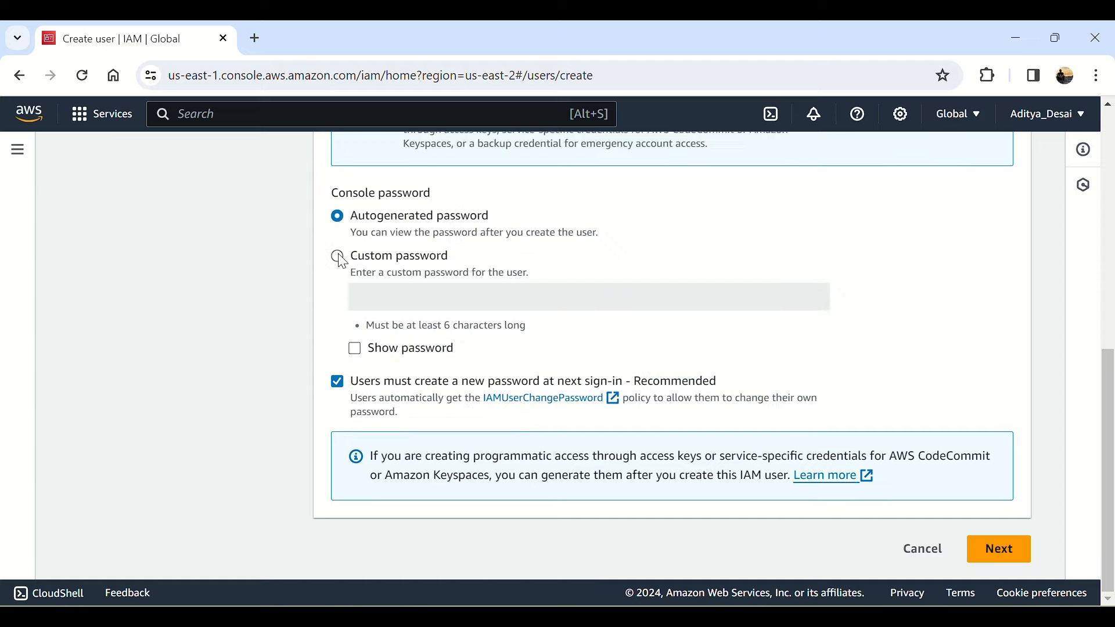
left_click(339, 258)
left_click(429, 300)
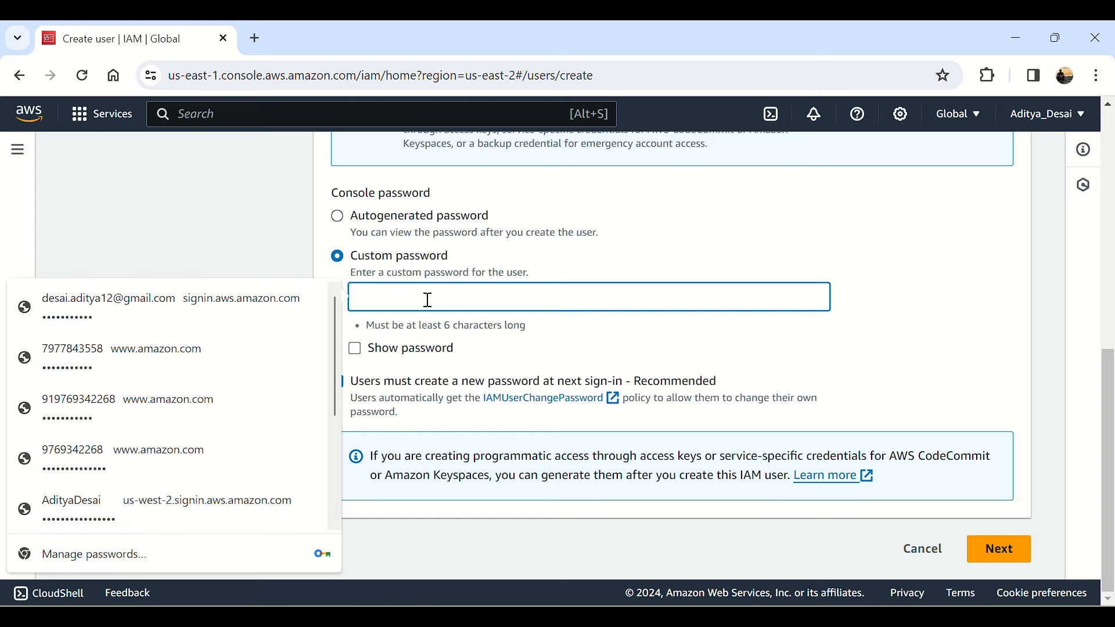
left_click(258, 232)
left_click(429, 296)
left_click(378, 260)
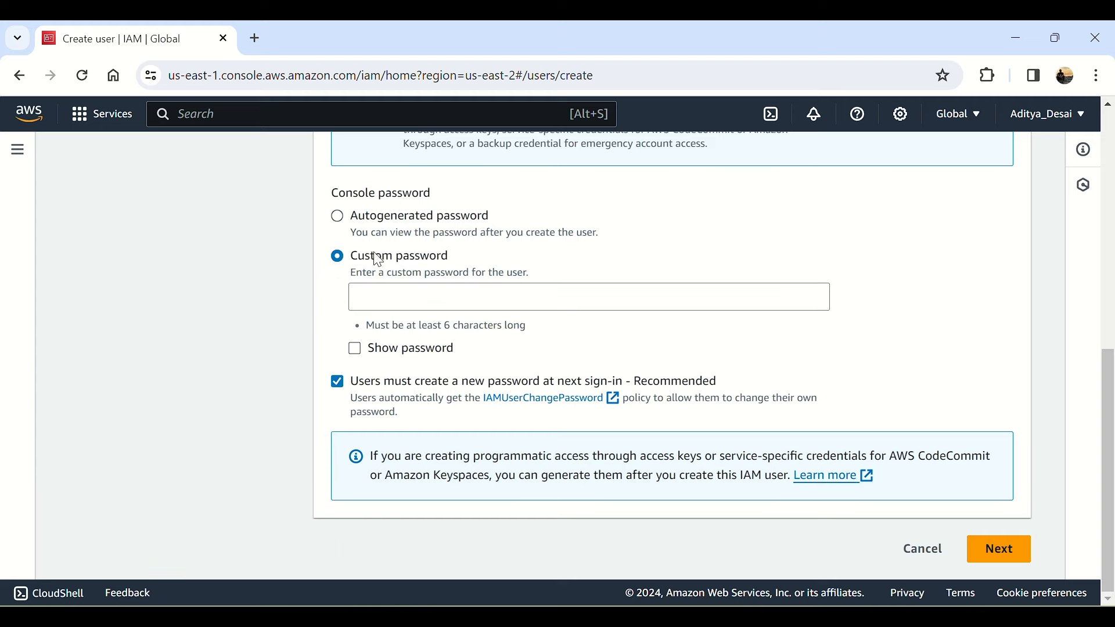
left_click(492, 299)
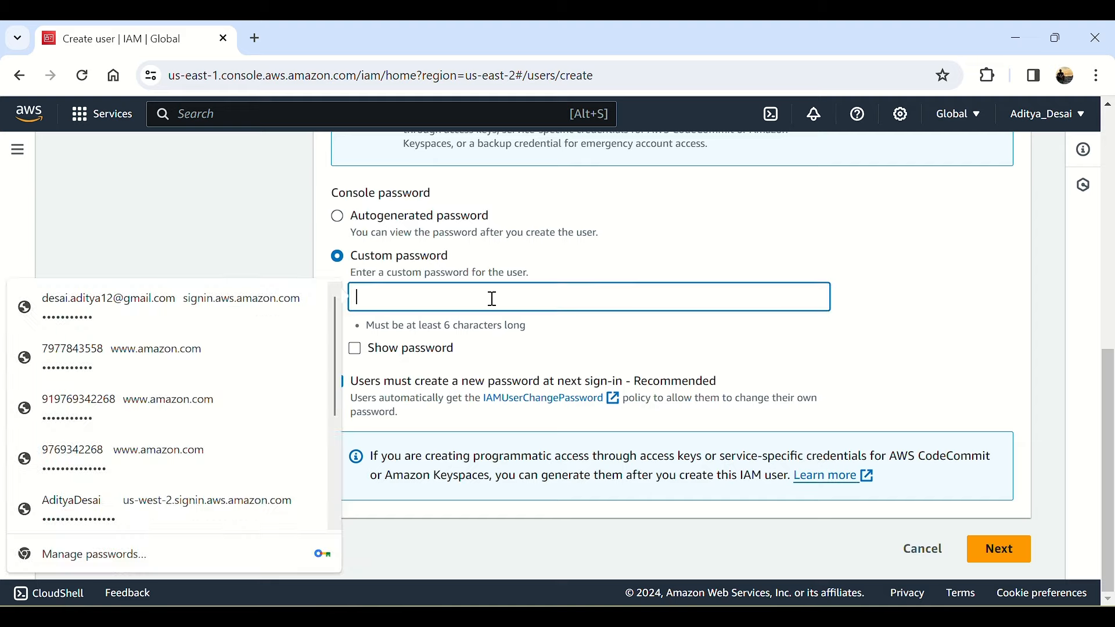
type("•••••••••••")
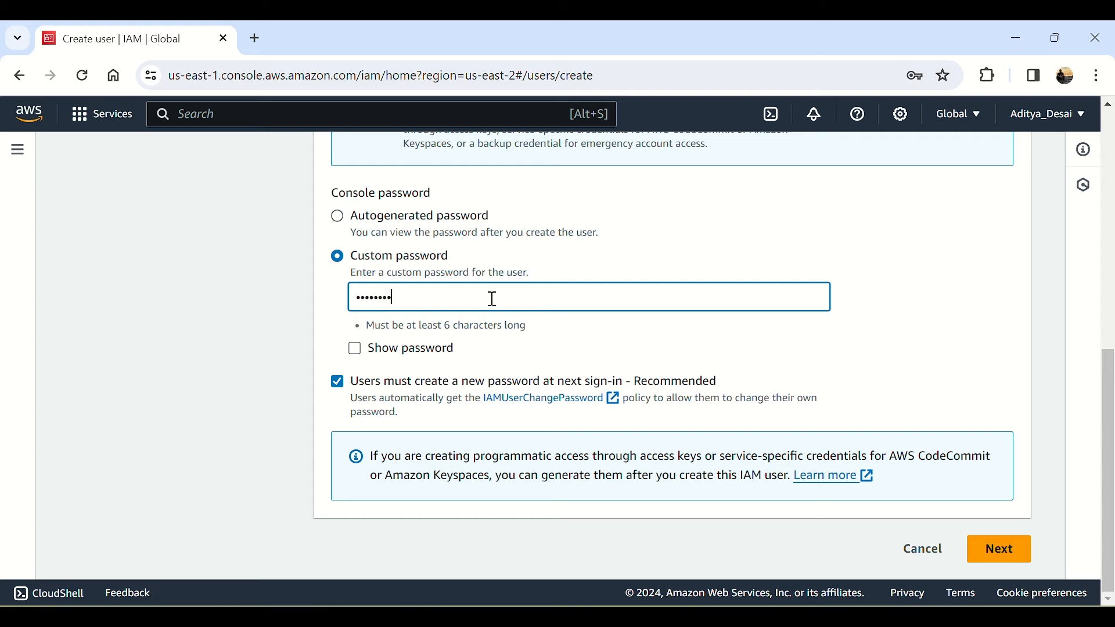
- Reveal the custom password to check it, hide it again, and continue to the permissions settings
left_click(443, 355)
left_click(443, 355)
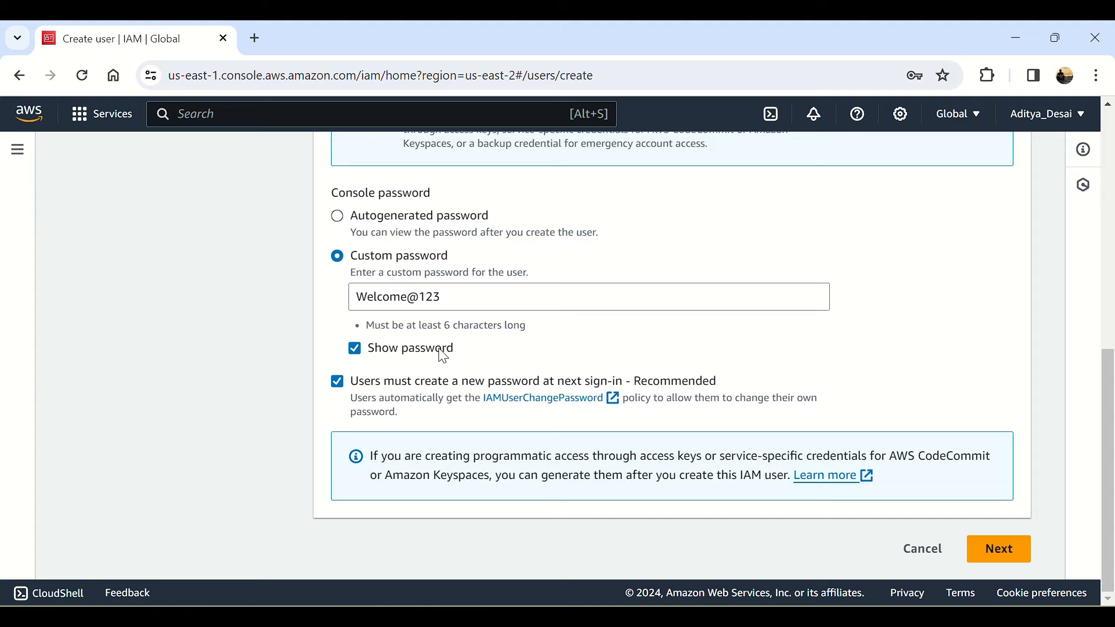
left_click(445, 356)
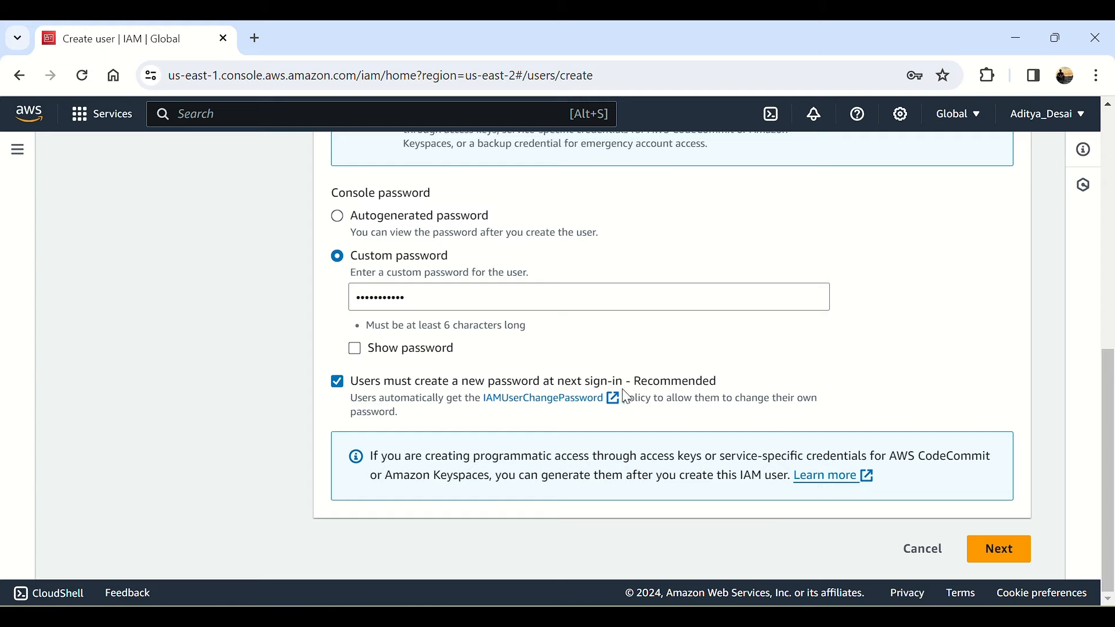
left_click(994, 550)
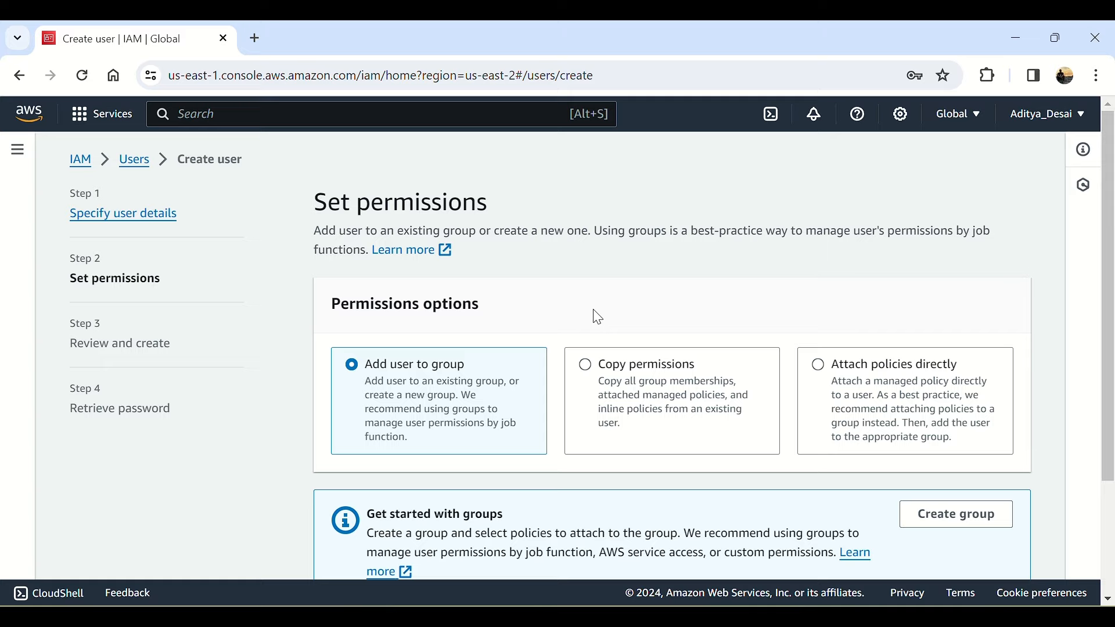
- Choose to copy permissions from the existing user programuser, narrowing the Groups column to show more of the attached policies
scroll(598, 317, "down", 3)
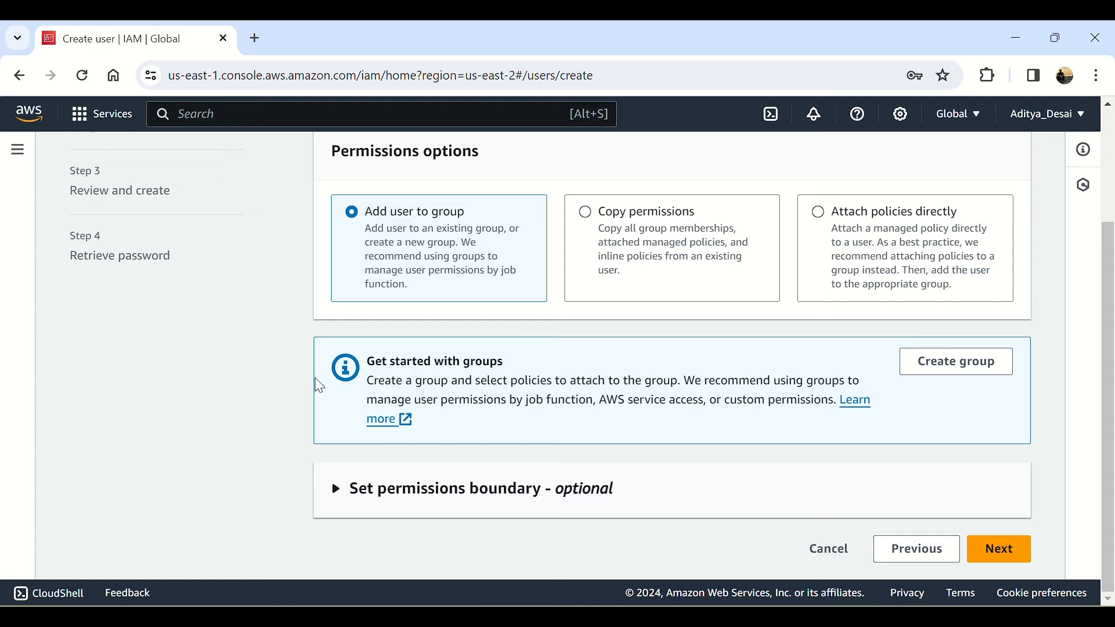
left_click(587, 221)
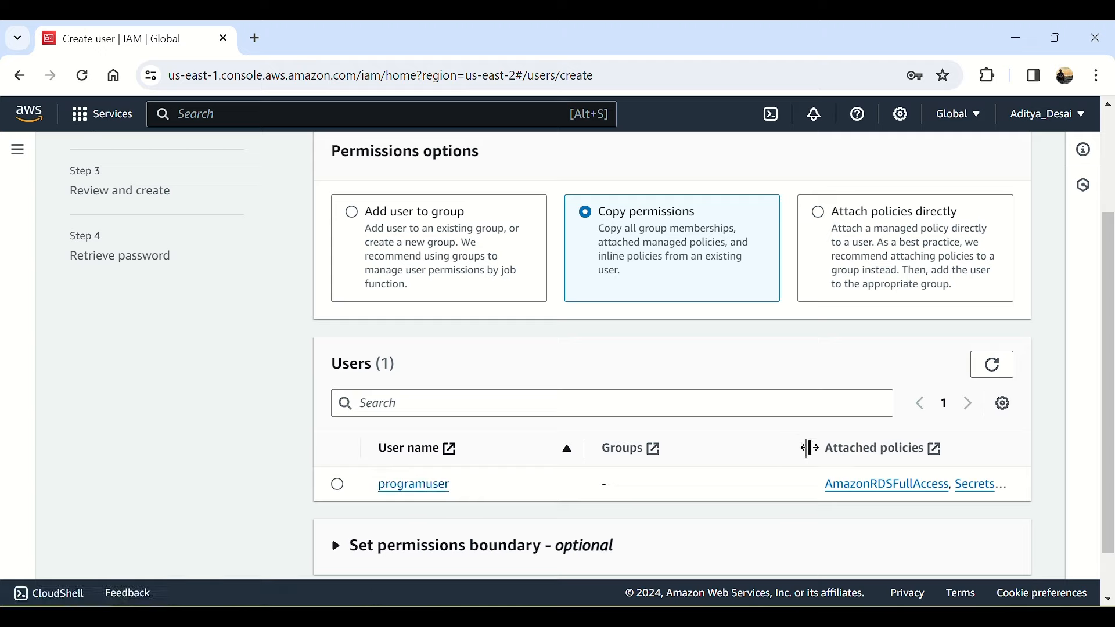
left_click_drag(807, 448, 742, 460)
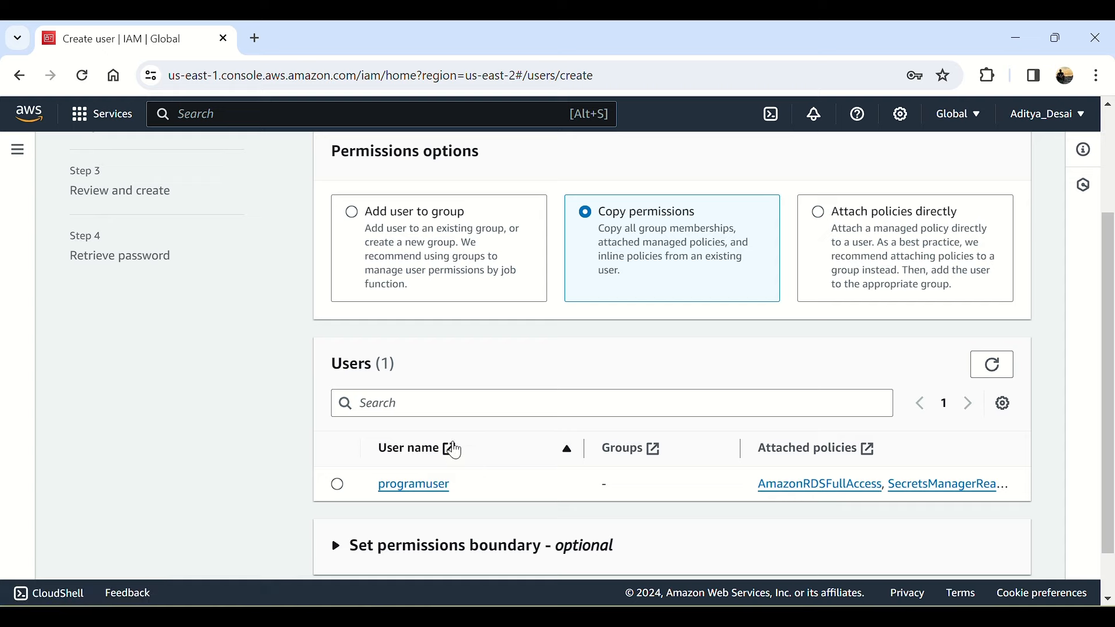
left_click(339, 487)
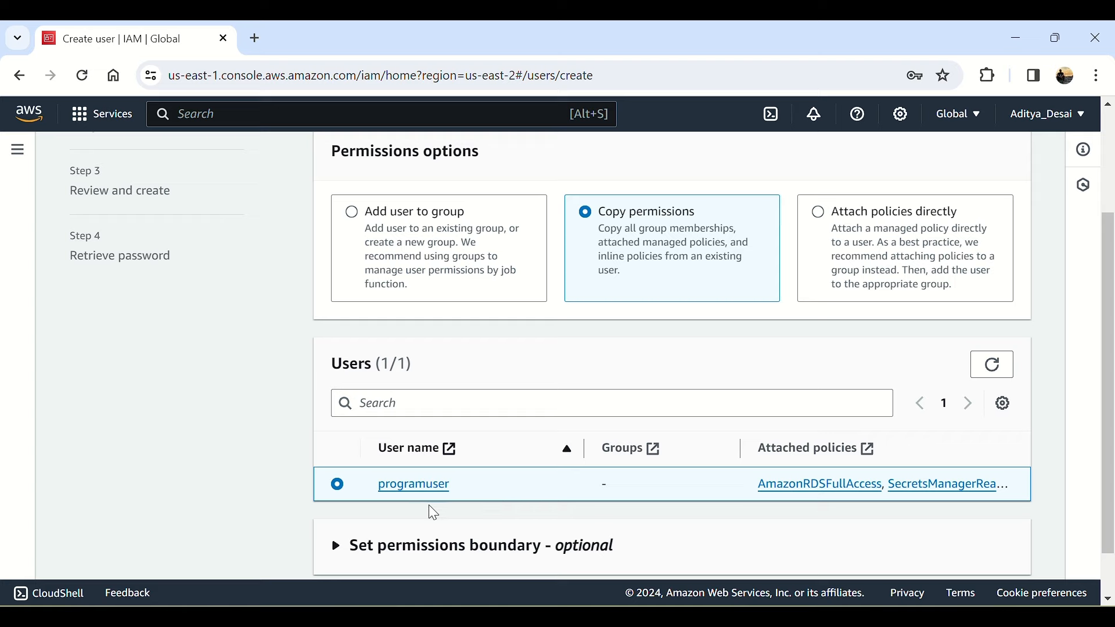
- Attach policies directly to the user, searching for "ec2fu" and selecting the AmazonEC2FullAccess policy
scroll(645, 447, "up", 3)
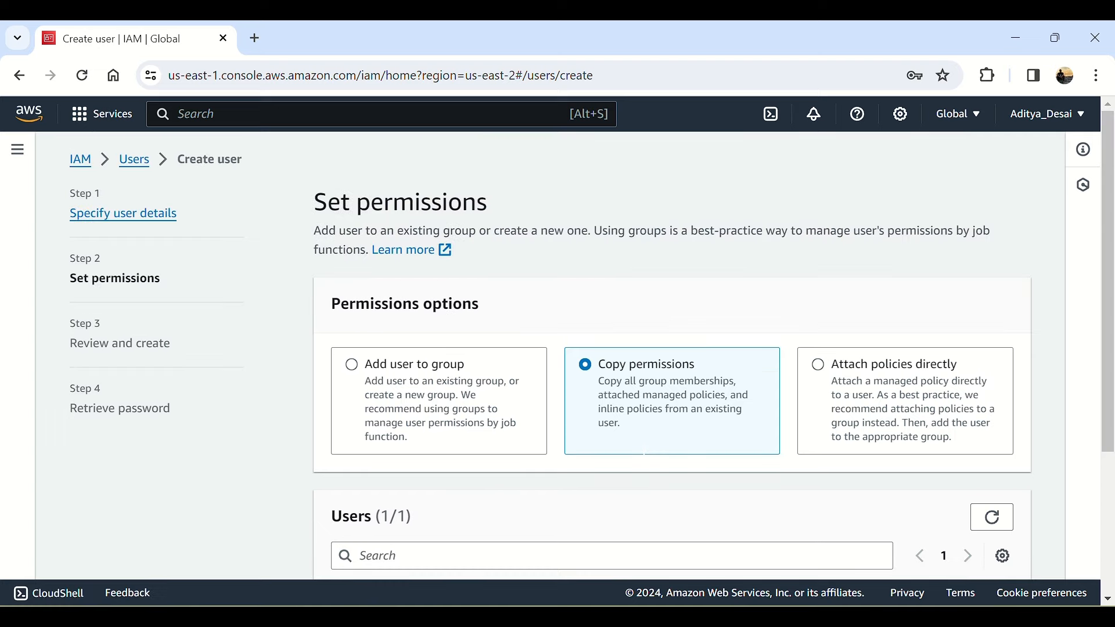
left_click(863, 378)
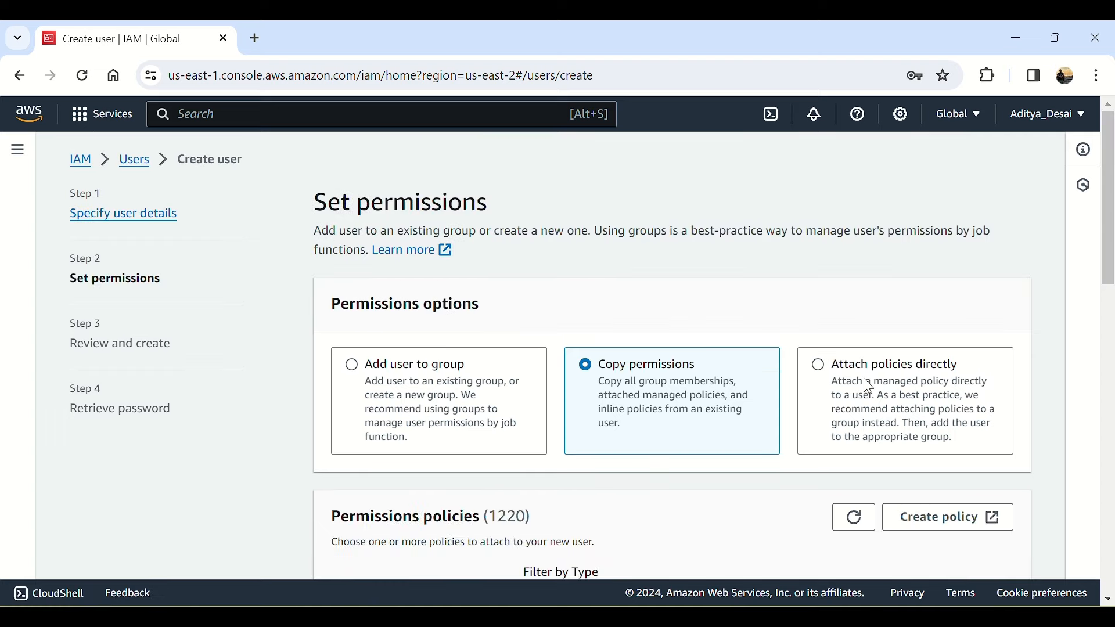
scroll(657, 412, "down", 4)
scroll(598, 424, "up", 3)
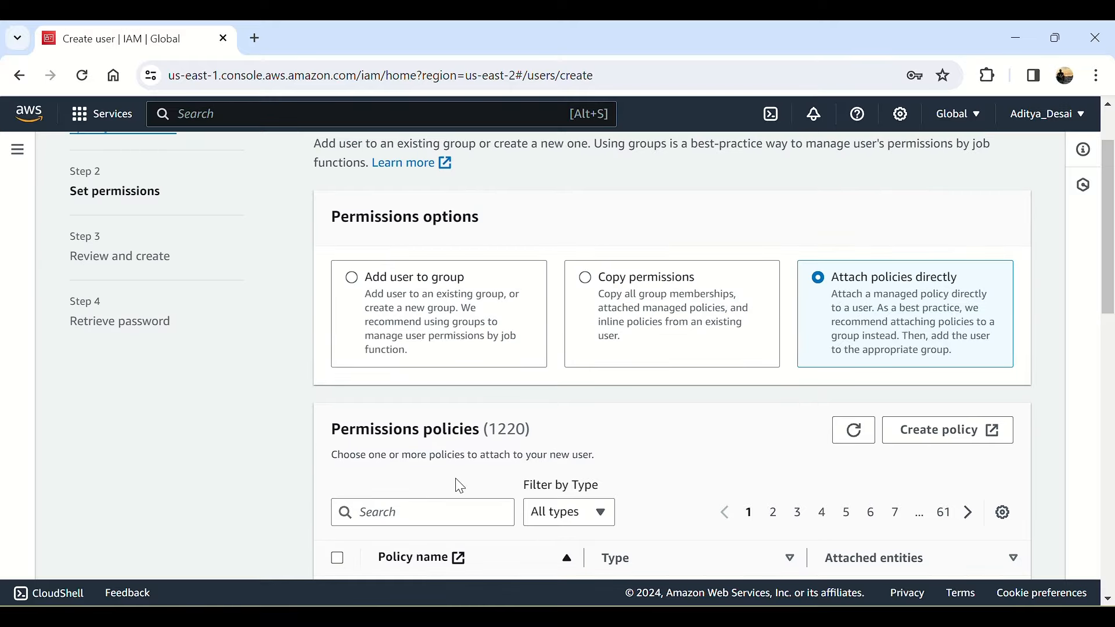
scroll(456, 485, "down", 3)
scroll(458, 386, "up", 3)
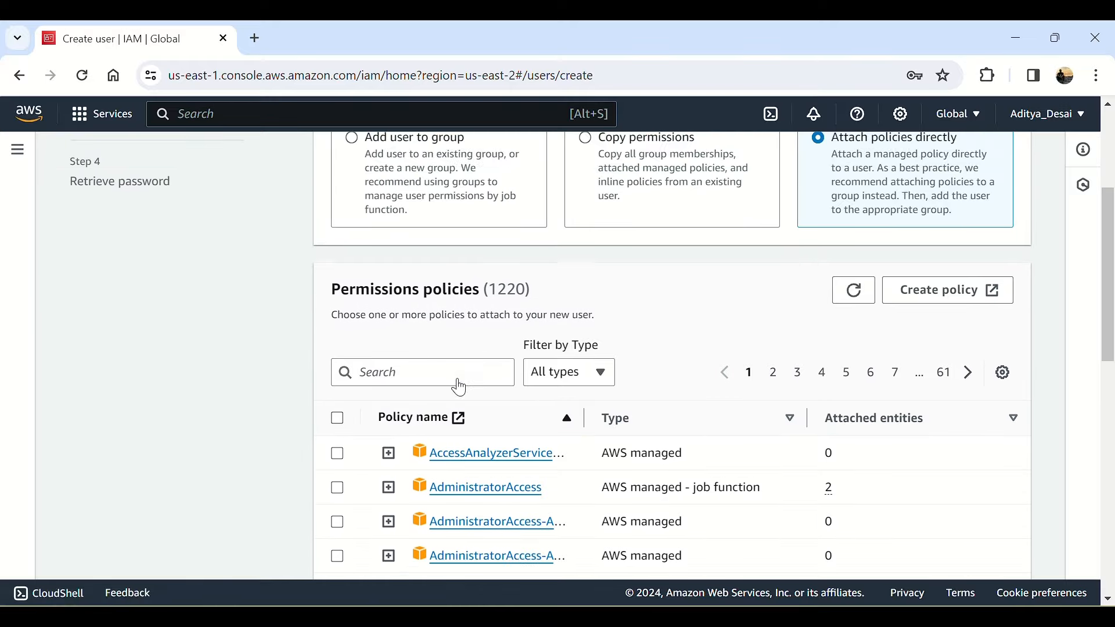
scroll(473, 399, "down", 2)
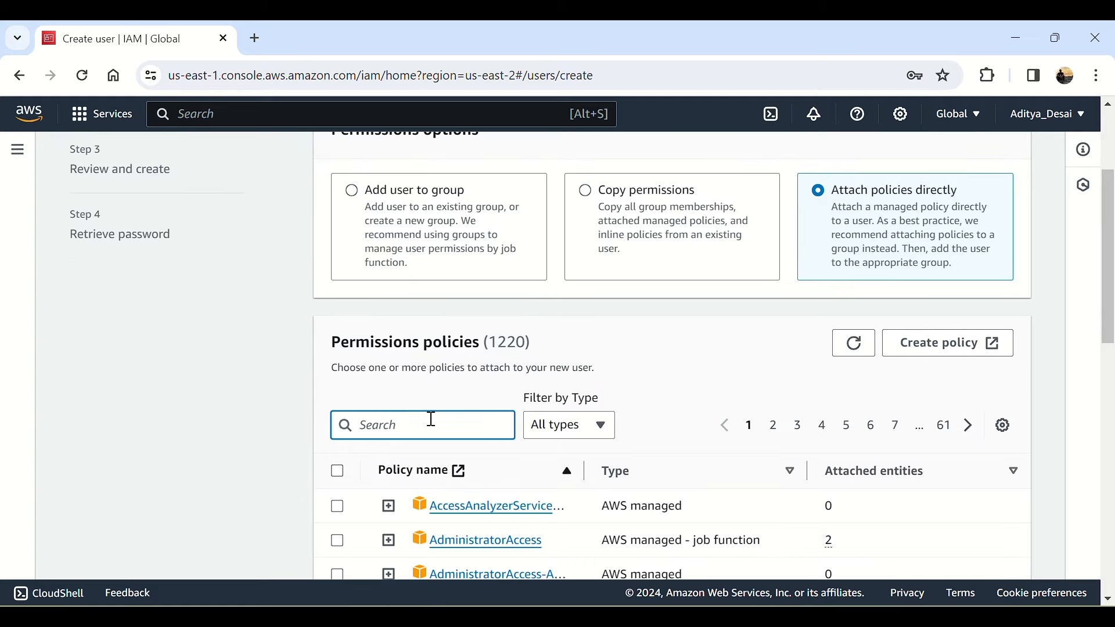
type("ec2")
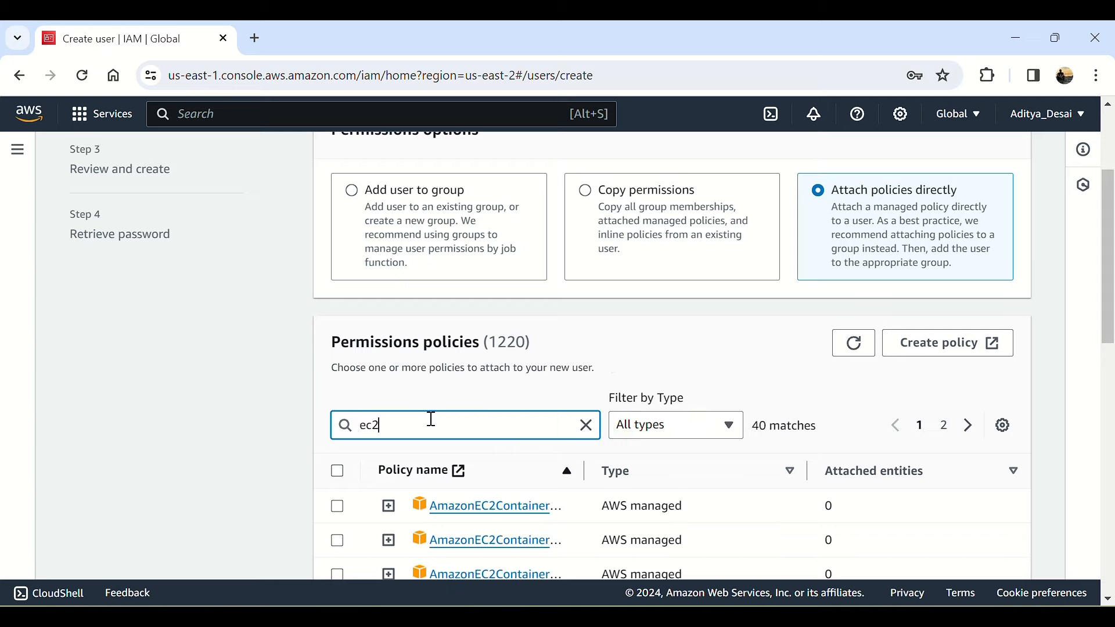
type("fu")
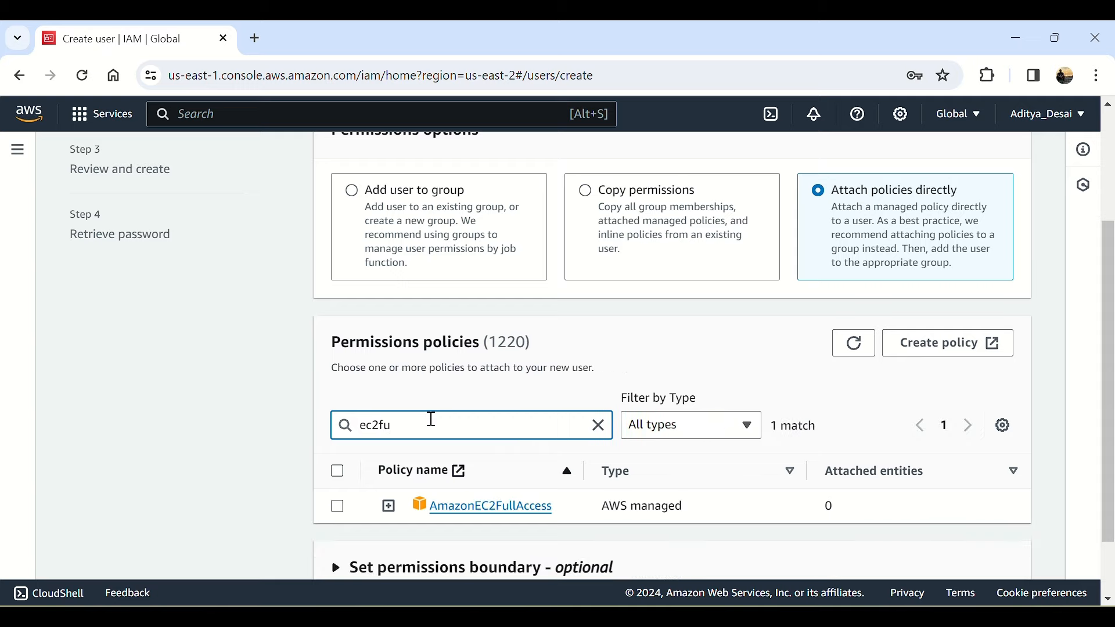
left_click(337, 506)
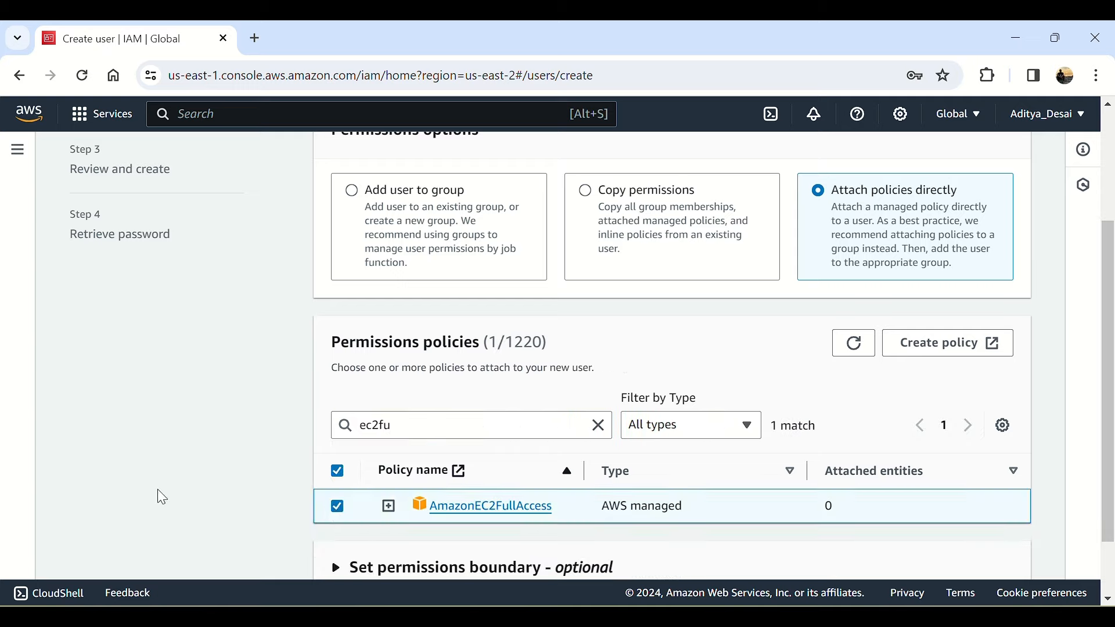
- Look at the optional permissions boundary setting without using it, and continue to the review of the new user
scroll(163, 498, "down", 2)
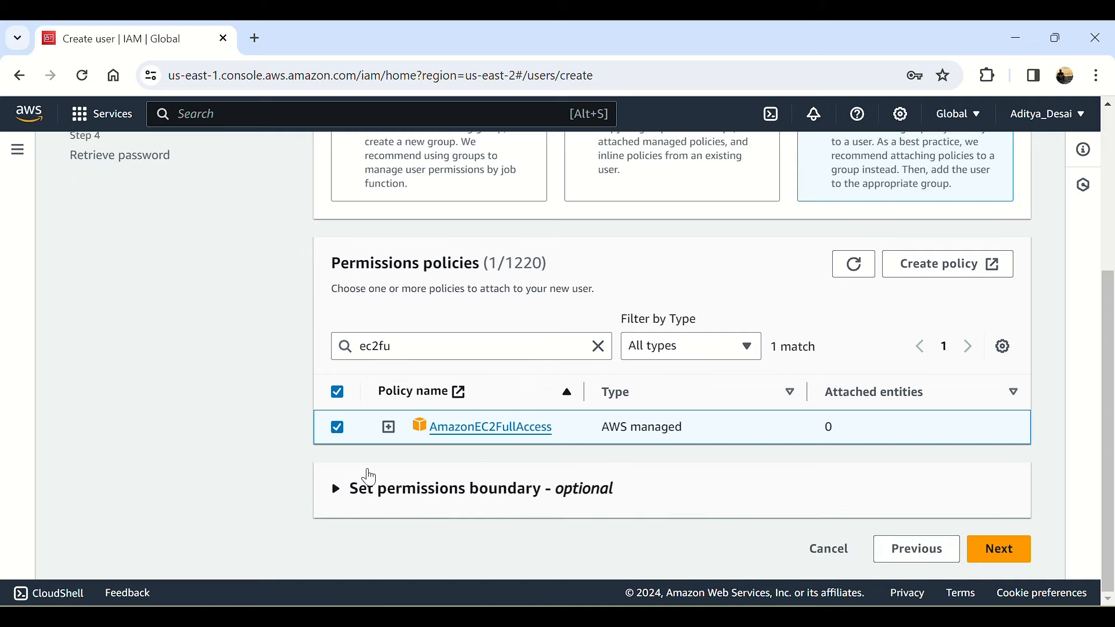
left_click(466, 507)
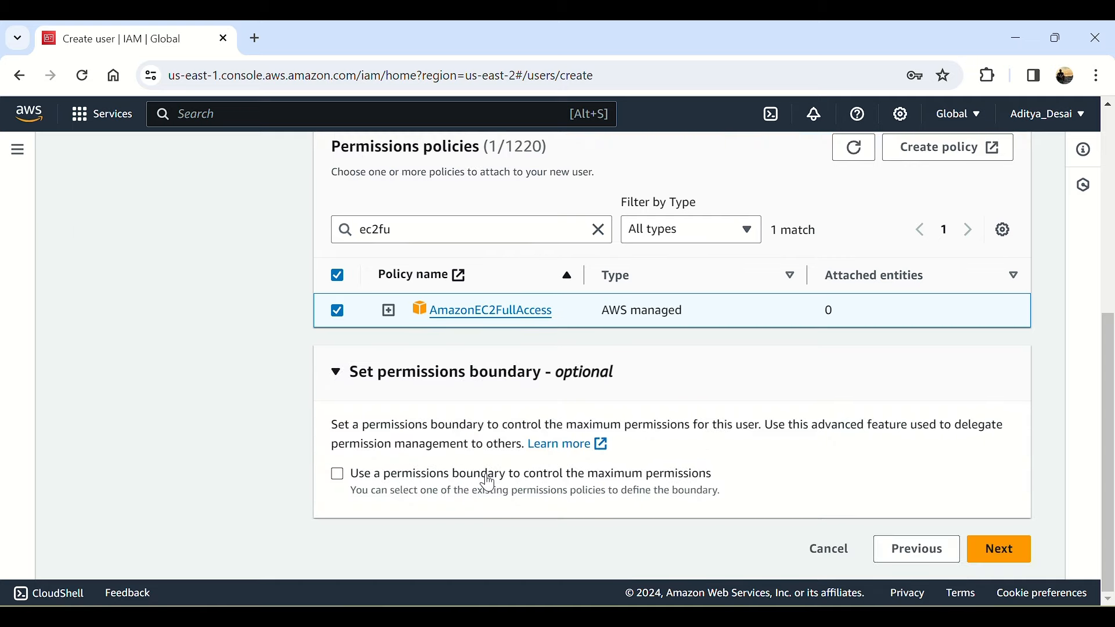
left_click(486, 387)
left_click(995, 547)
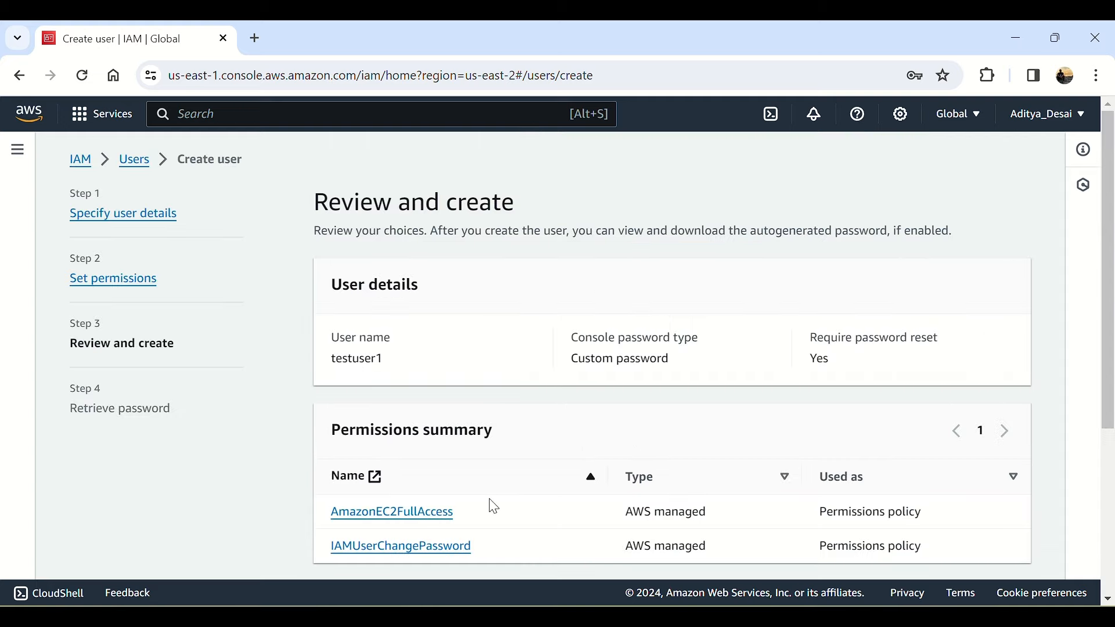
- Review the user details, permissions summary and tags, and create the user without adding tags
scroll(494, 506, "down", 3)
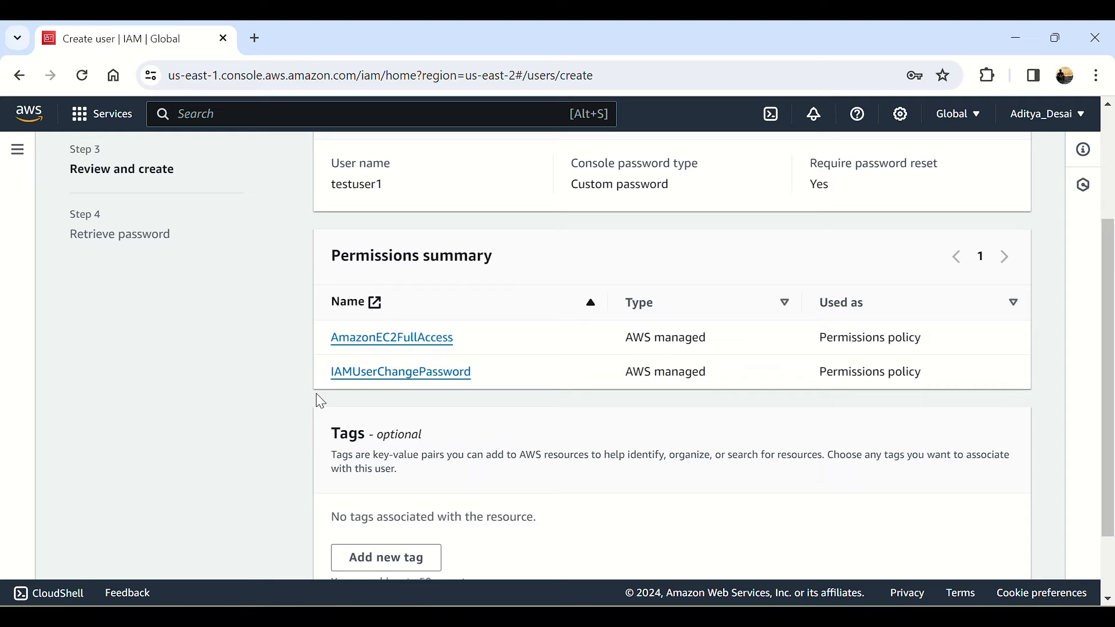
scroll(257, 473, "down", 2)
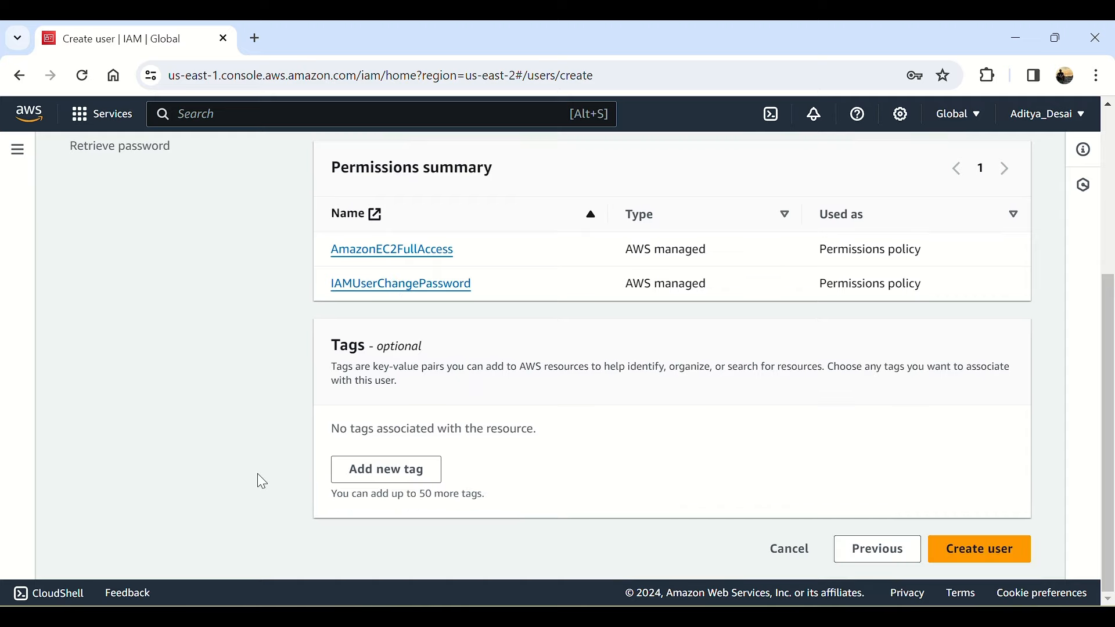
scroll(360, 406, "up", 5)
scroll(383, 348, "down", 2)
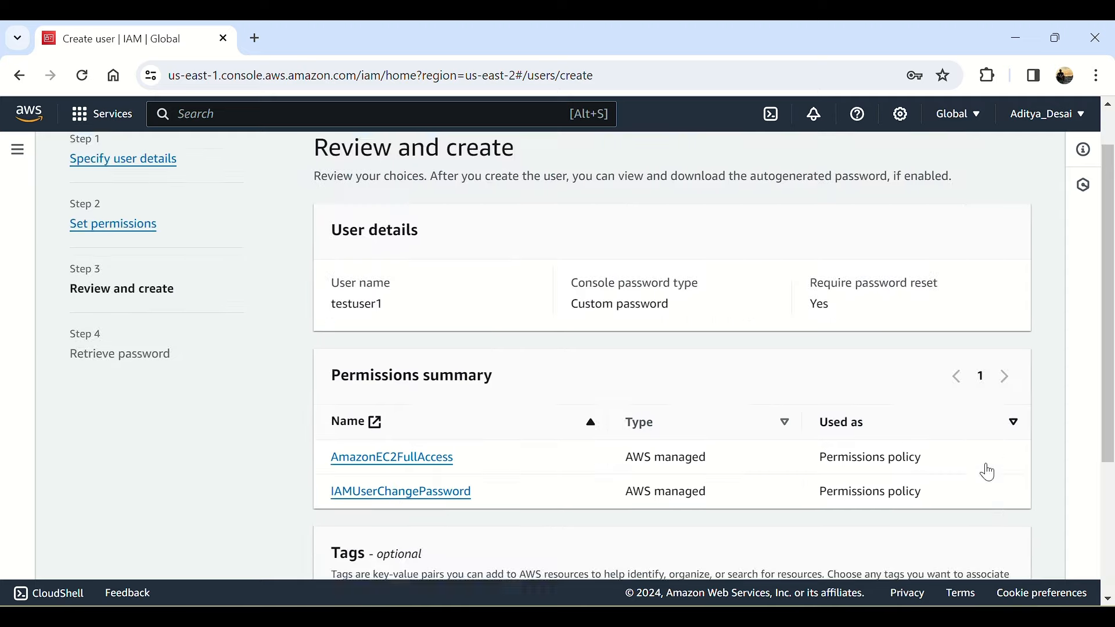
scroll(987, 499, "down", 3)
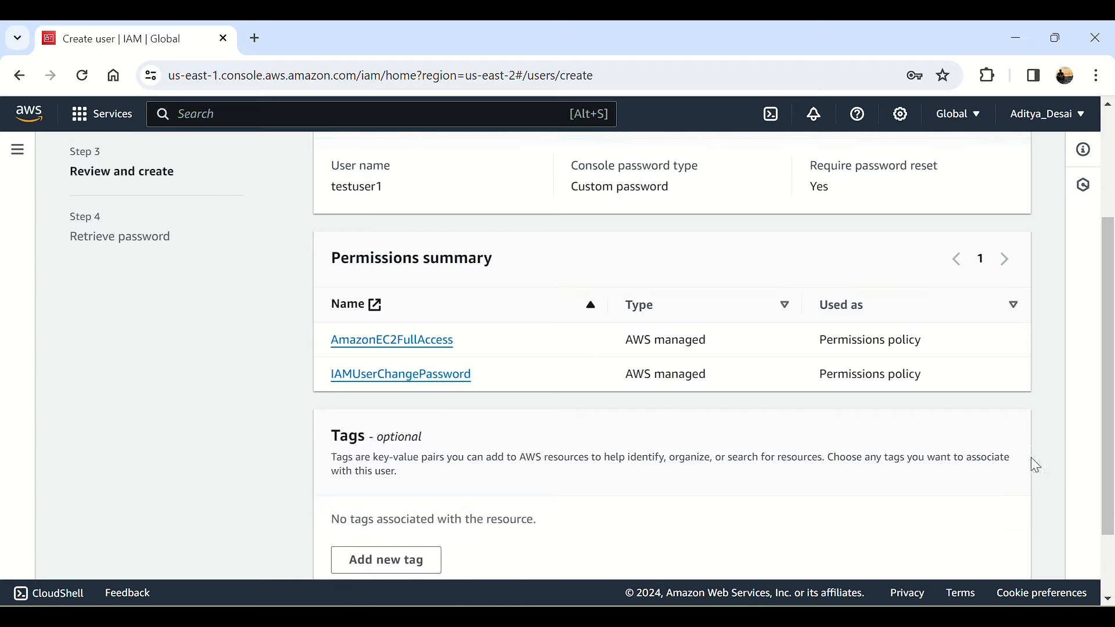
left_click(1010, 551)
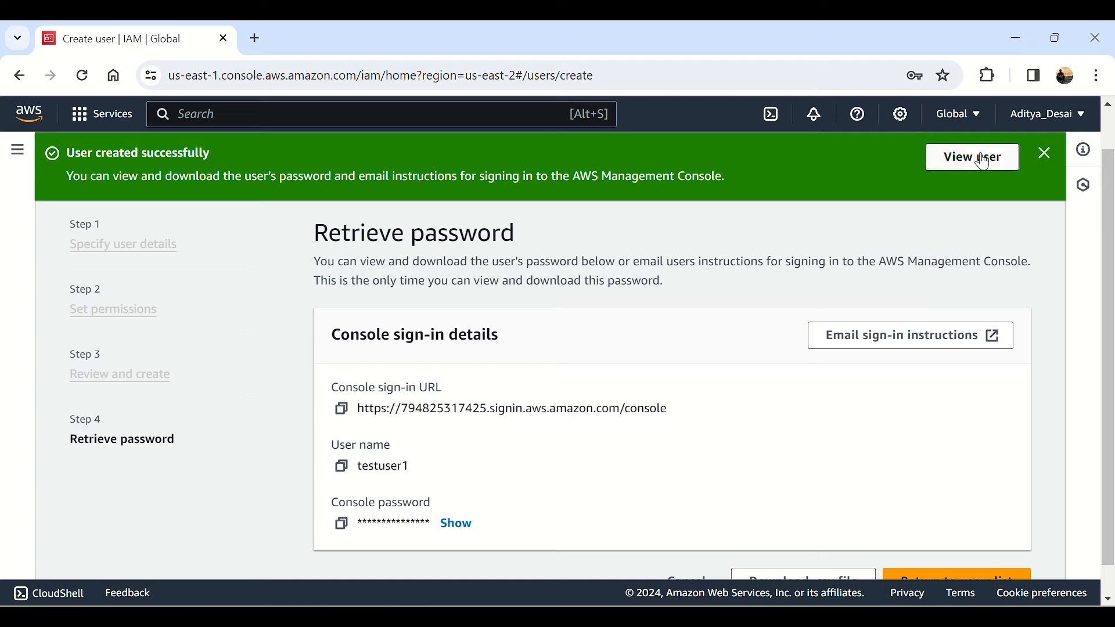
- Reveal the console password for testuser1, review the console sign-in details and download them as a .csv file
left_click(455, 526)
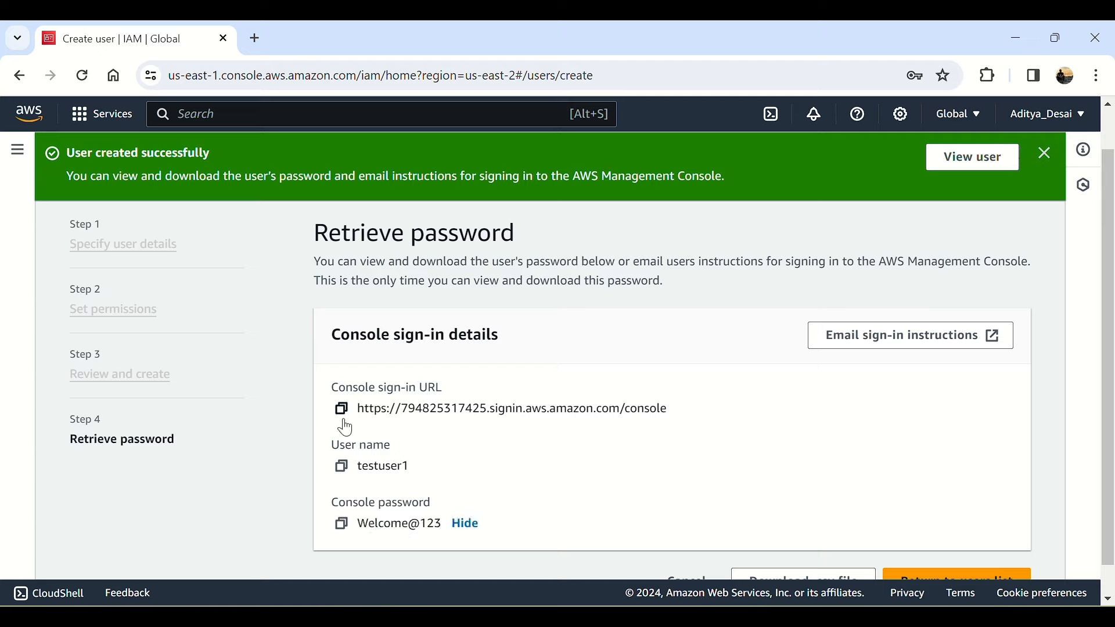
left_click_drag(371, 387, 485, 408)
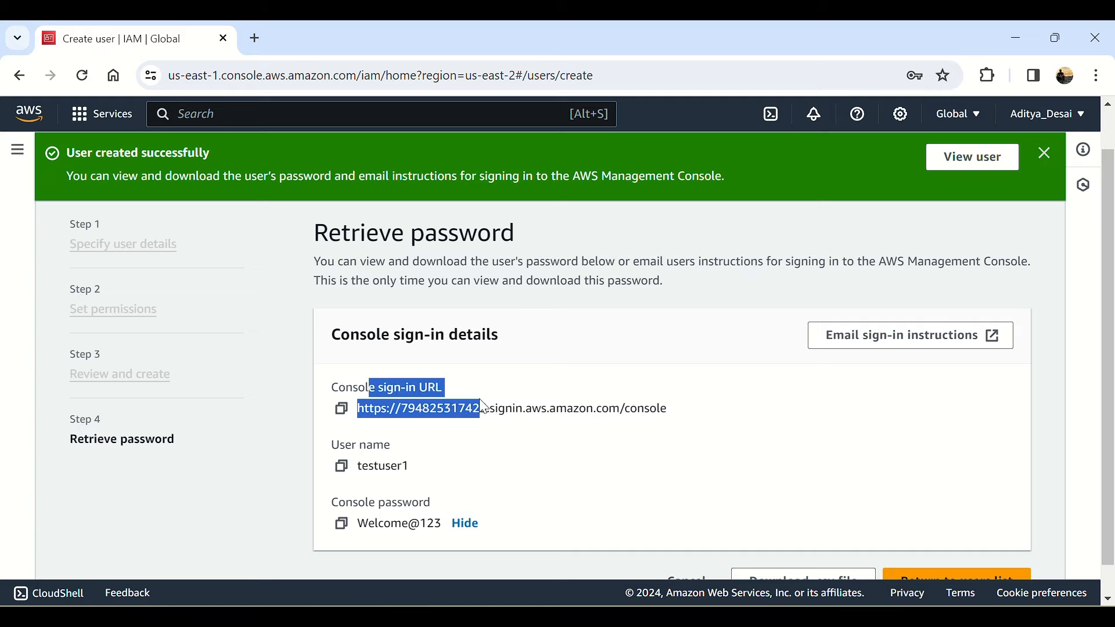
left_click(402, 380)
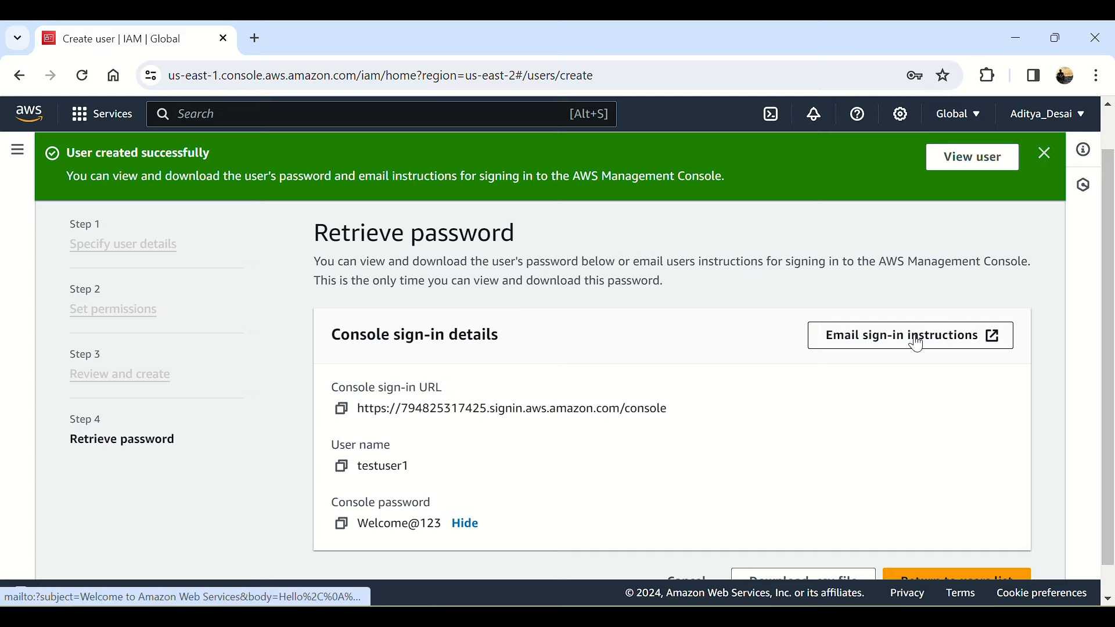
scroll(921, 383, "up", 1)
scroll(552, 487, "down", 2)
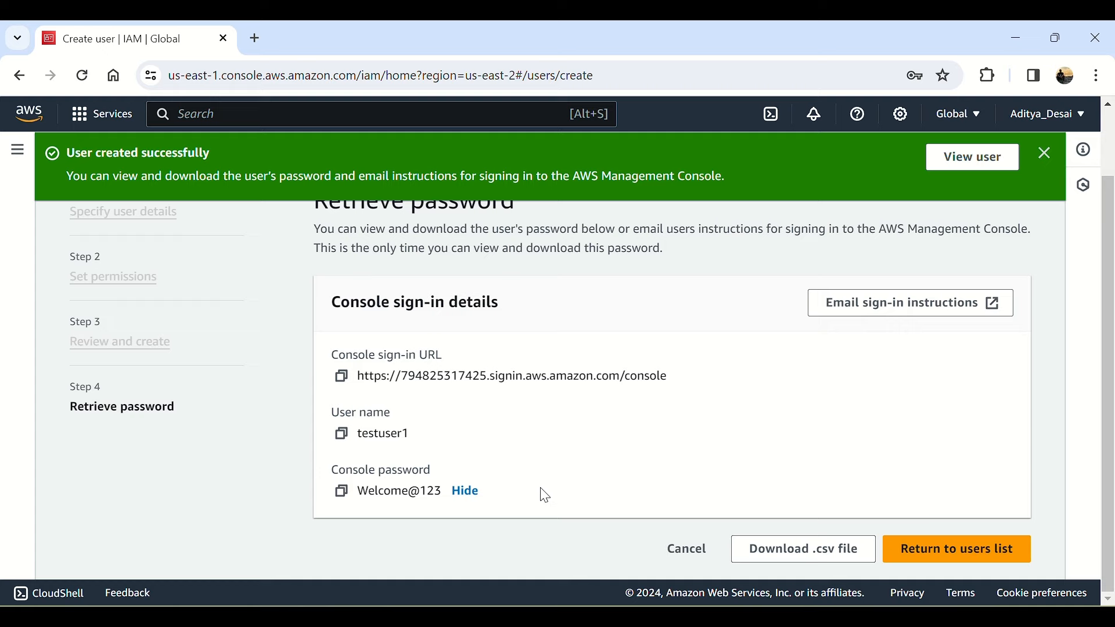
left_click(817, 559)
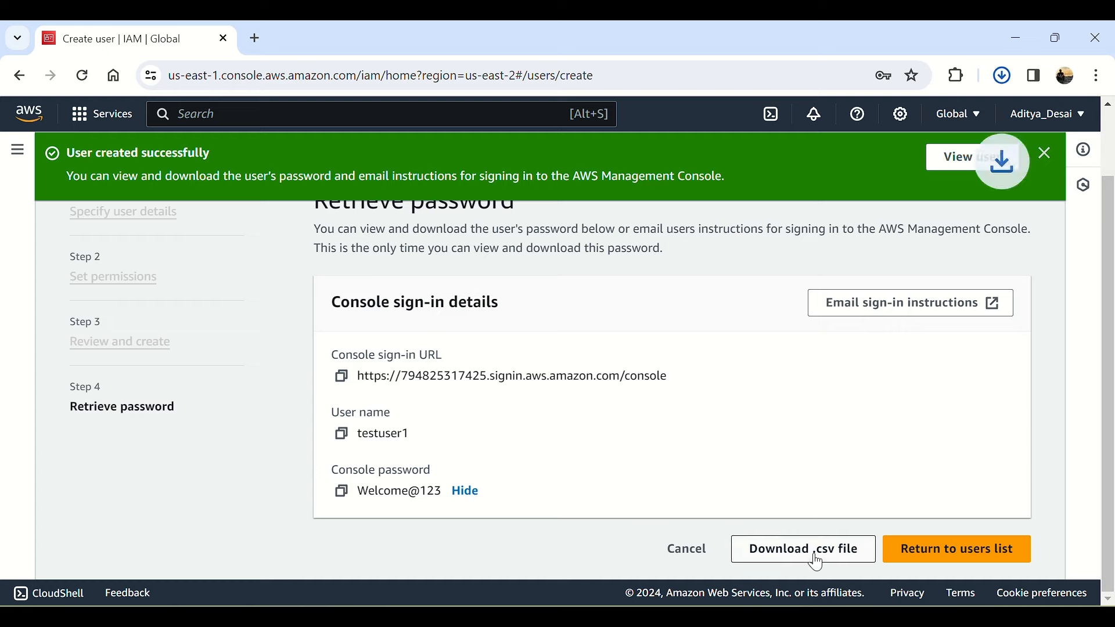
- Return to the IAM users list, dismiss the success notification and select testuser1
left_click(925, 550)
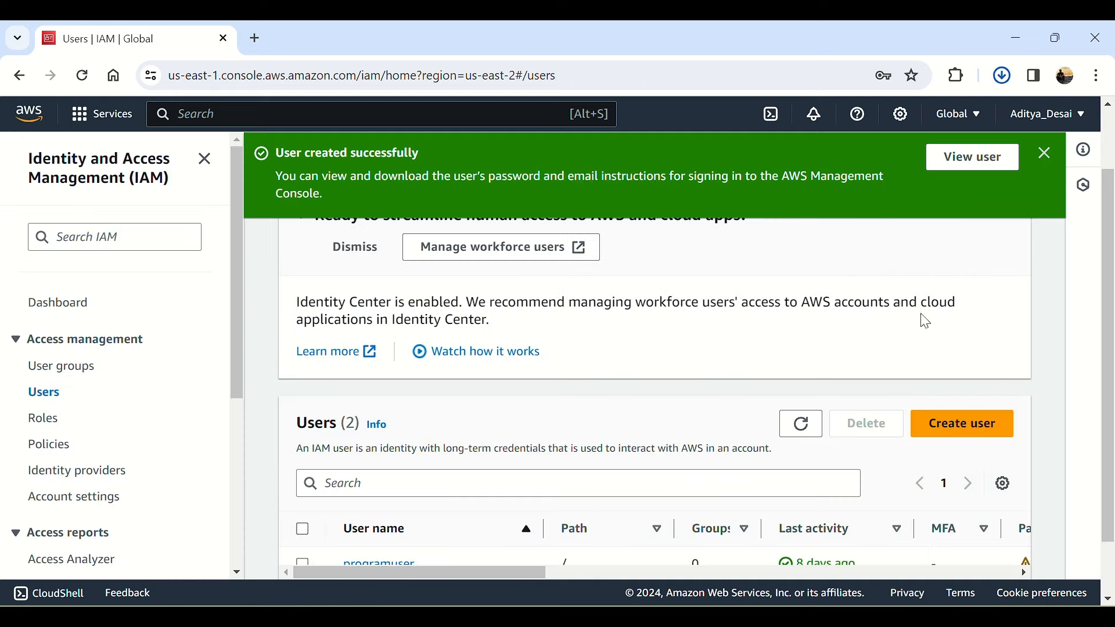
left_click(1044, 153)
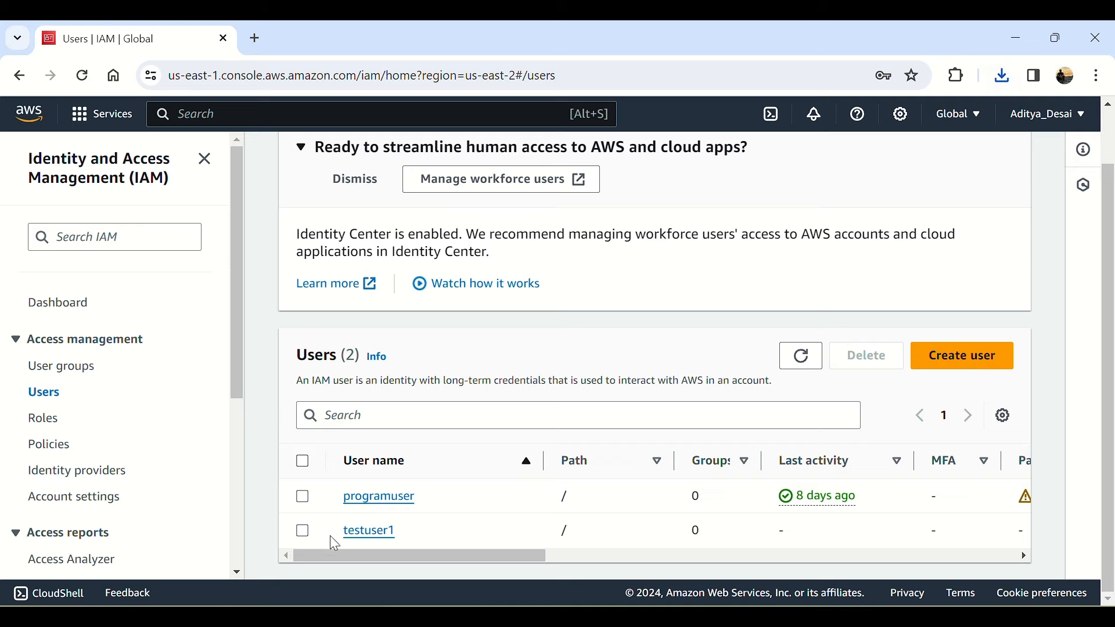
left_click(303, 532)
left_click_drag(426, 566, 343, 572)
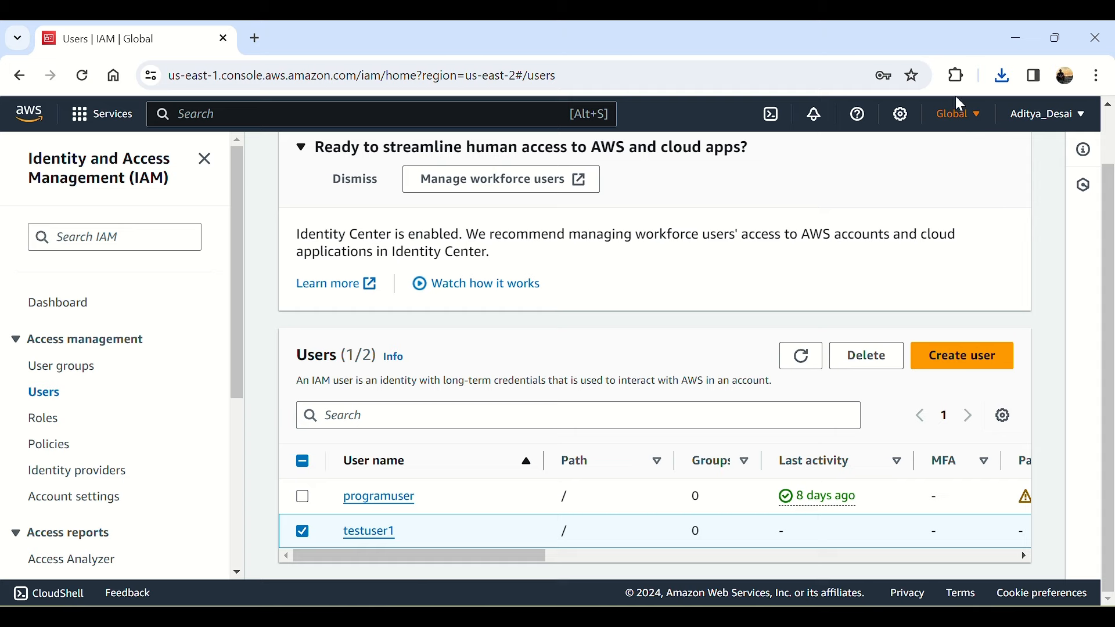
- Open the downloaded testuser1_credentials.csv in Excel and fit the widths of columns A to C to their contents
left_click(1005, 80)
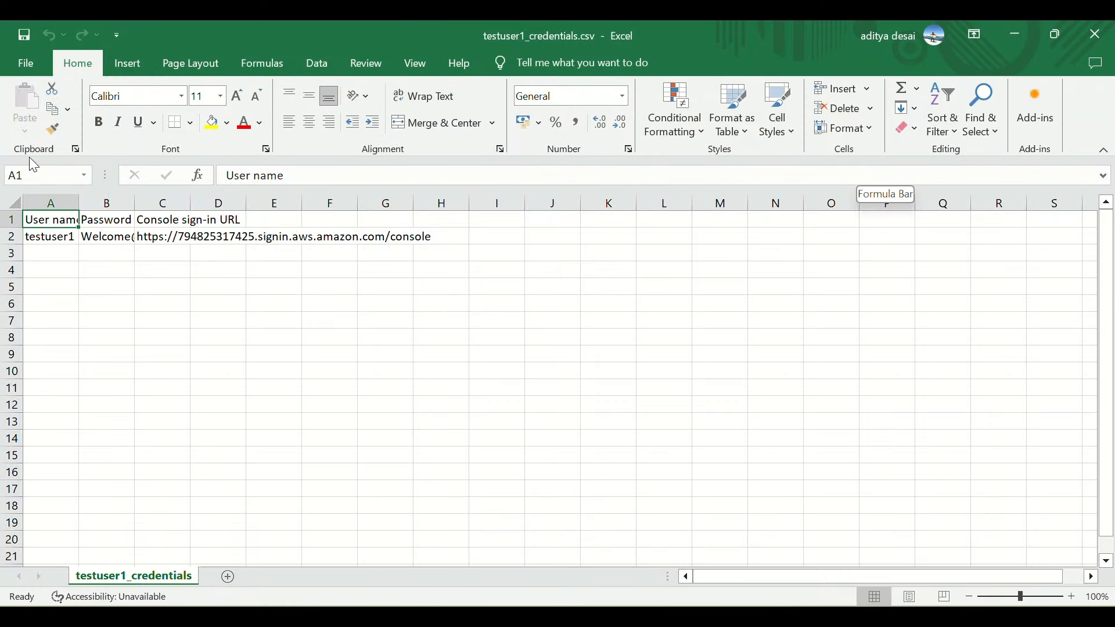
double_click(79, 204)
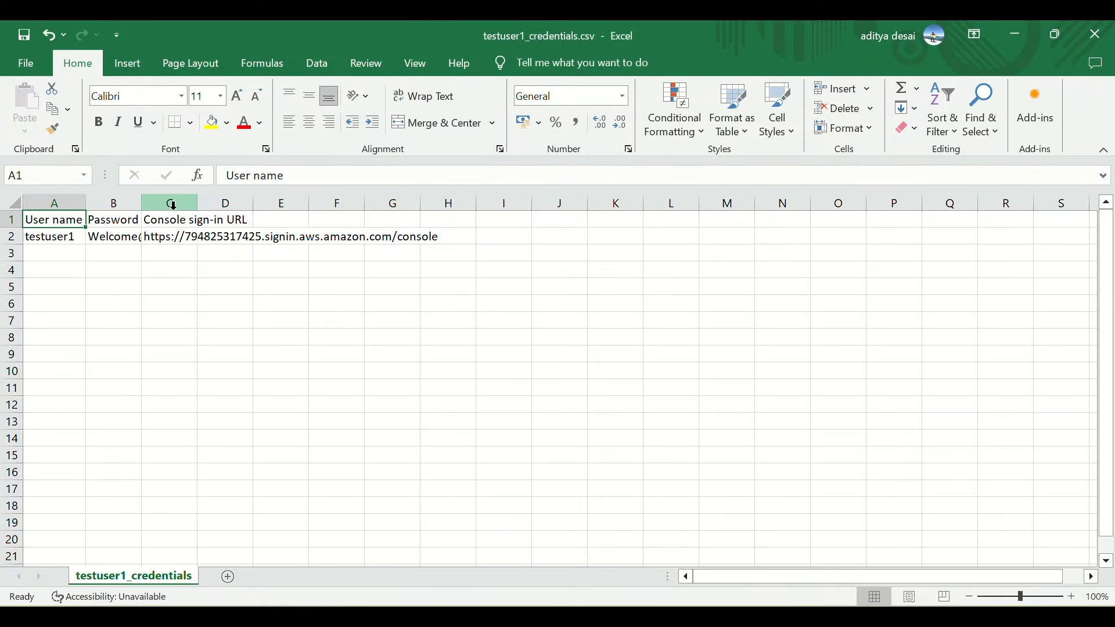
double_click(140, 204)
double_click(228, 203)
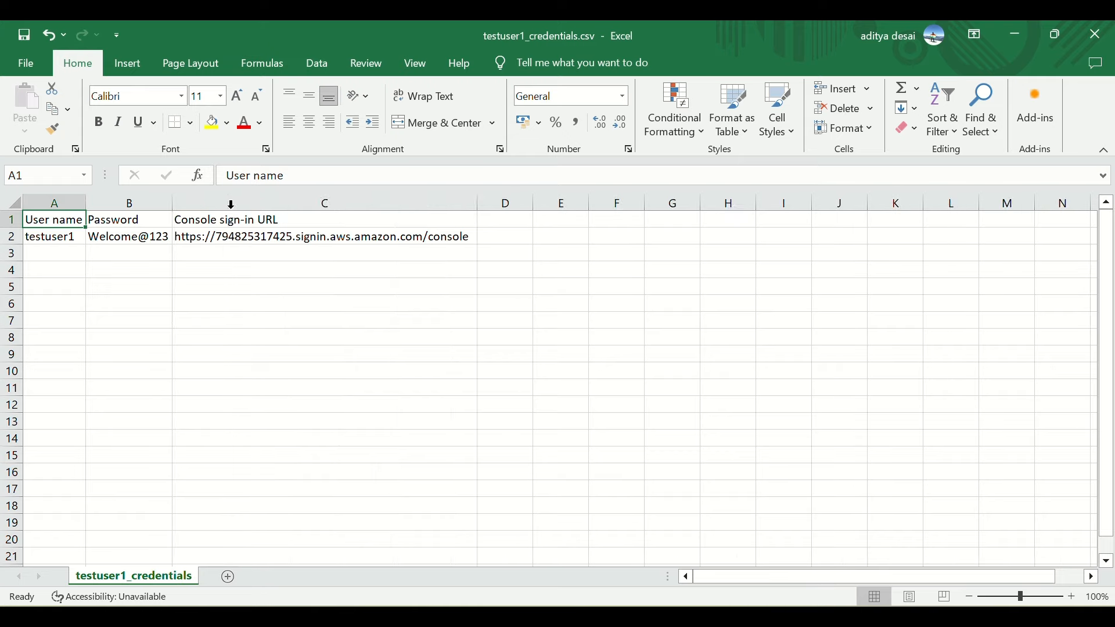
- Copy the console sign-in URL from cell C2 and open it in Microsoft Edge
left_click(244, 240)
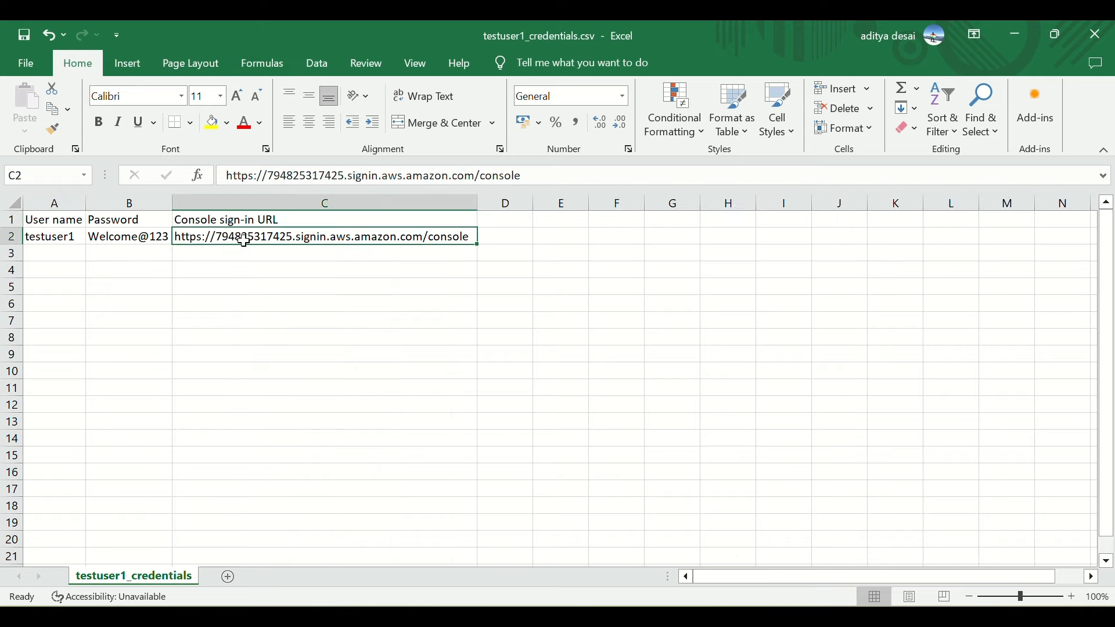
key("ctrl+c")
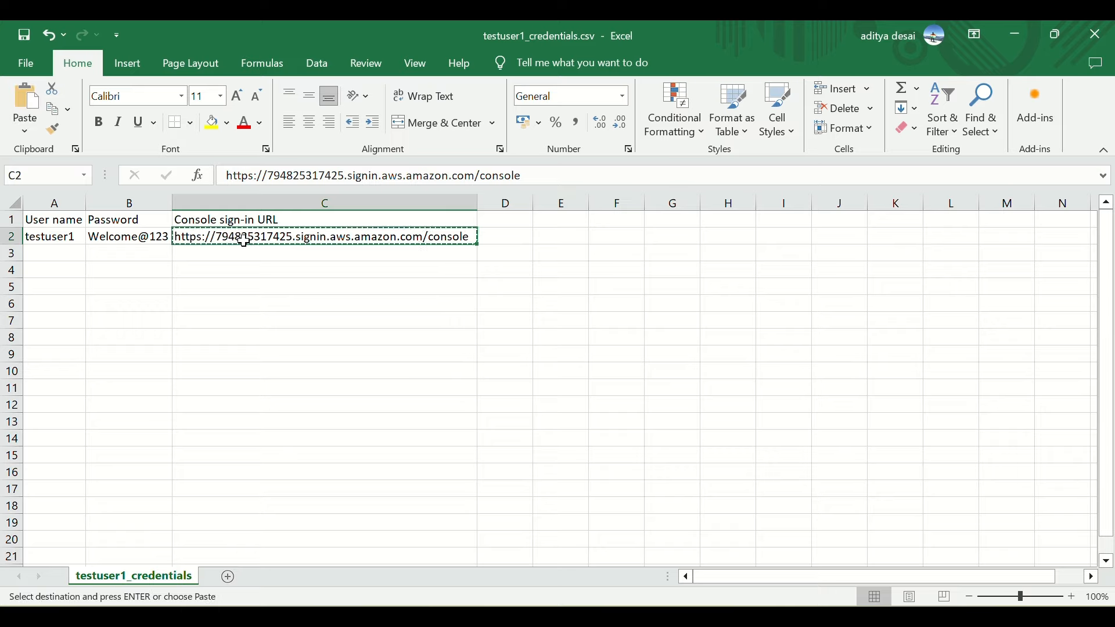
key("super")
type("edge")
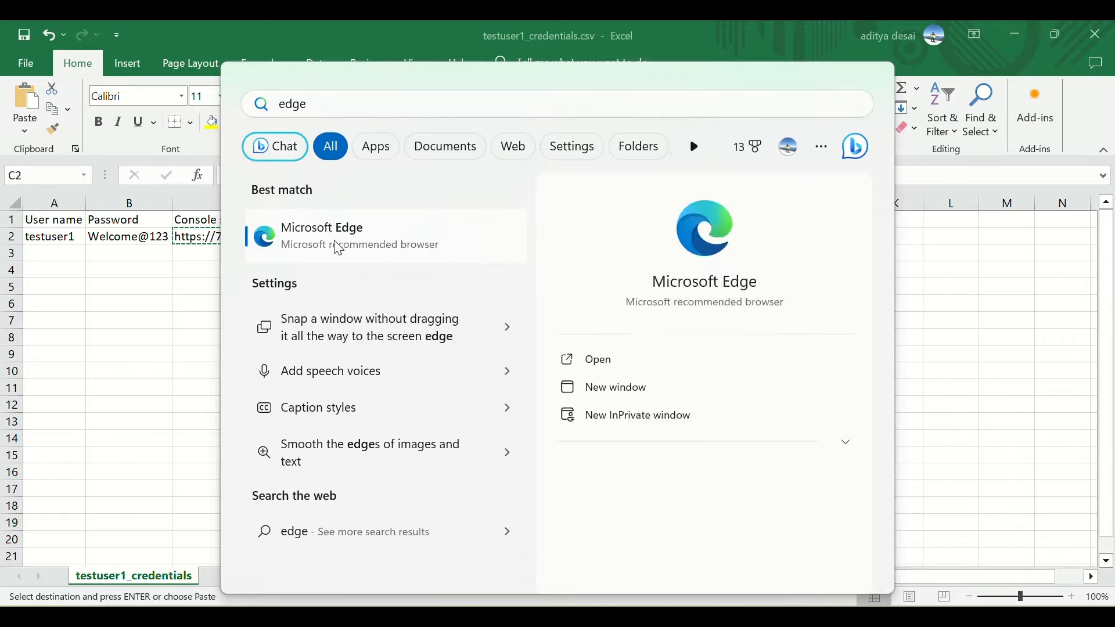
left_click(338, 248)
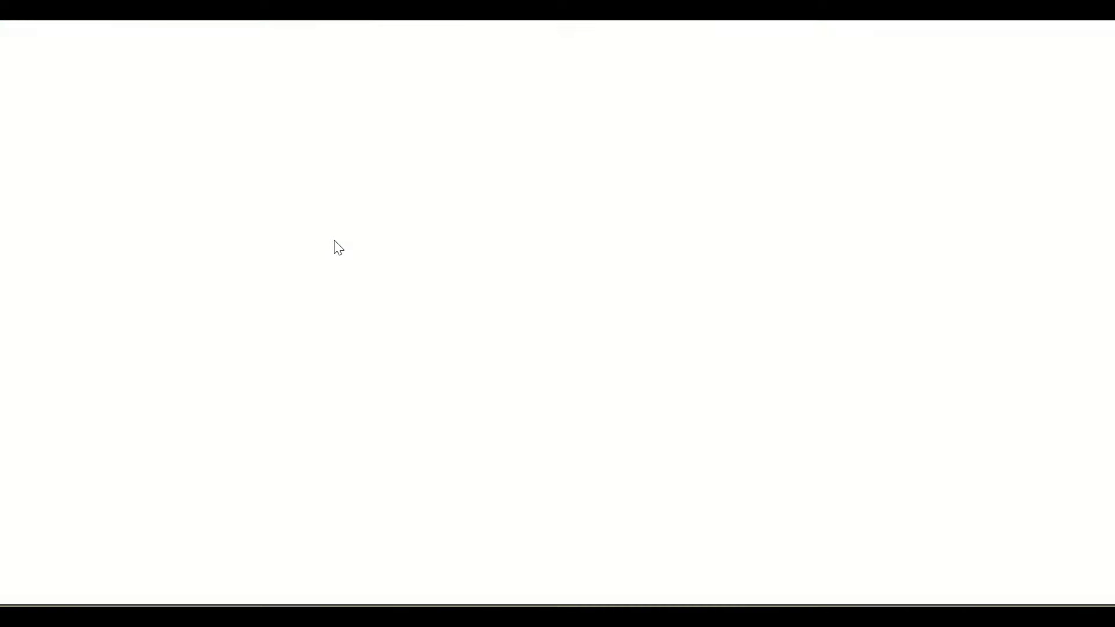
key("ctrl+v")
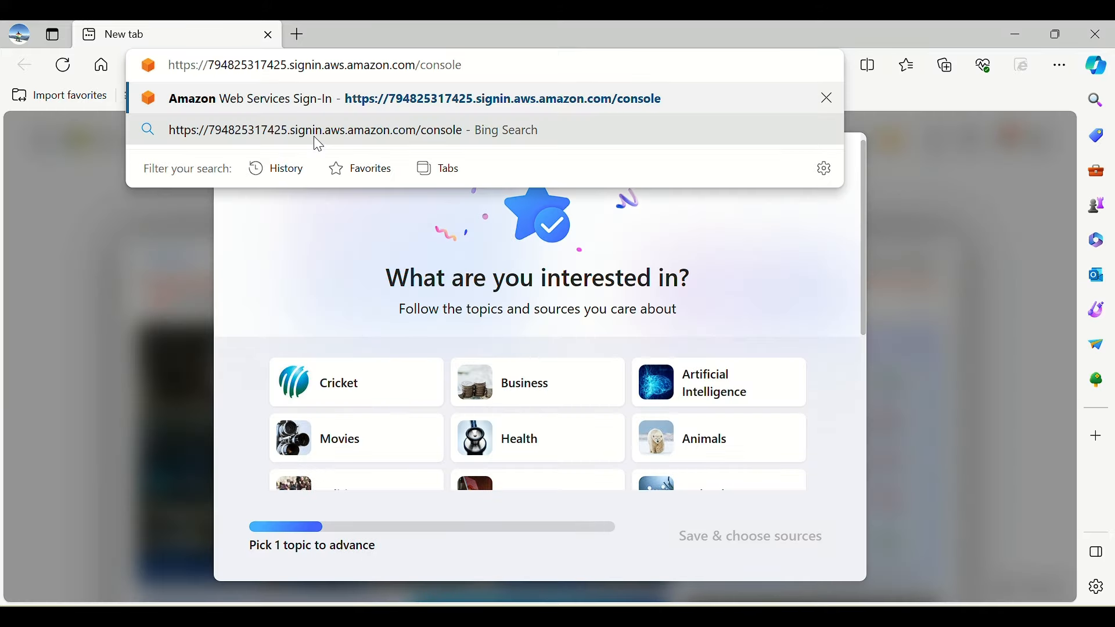
key("Return")
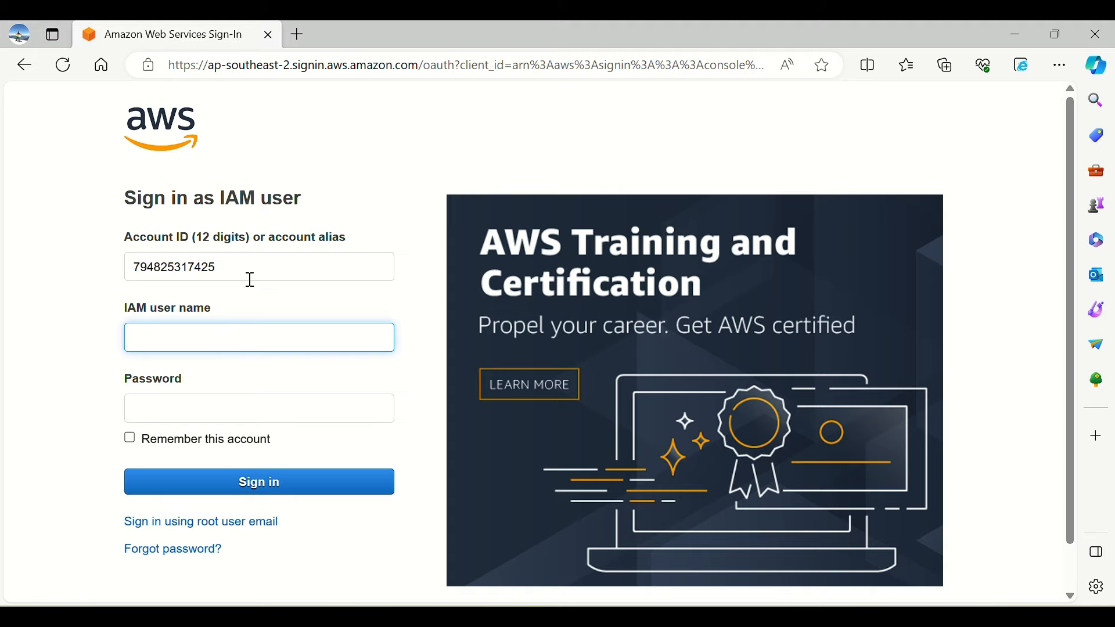
- Sign in to AWS with the IAM user name testuser1 and the account password, checking the credentials file for the user name
left_click_drag(249, 272, 129, 267)
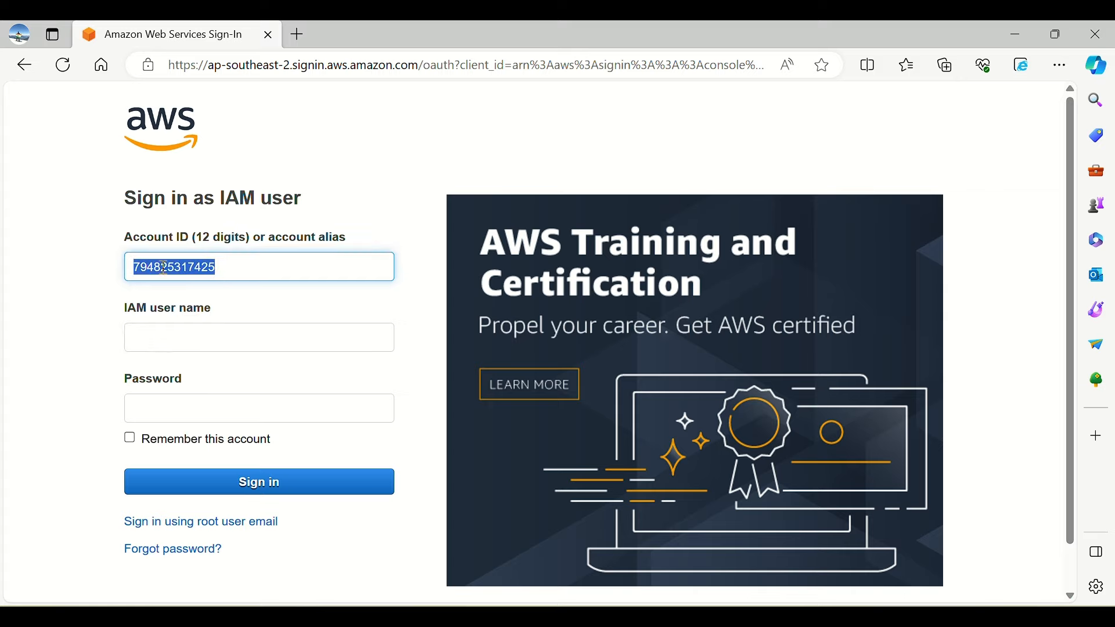
left_click(166, 336)
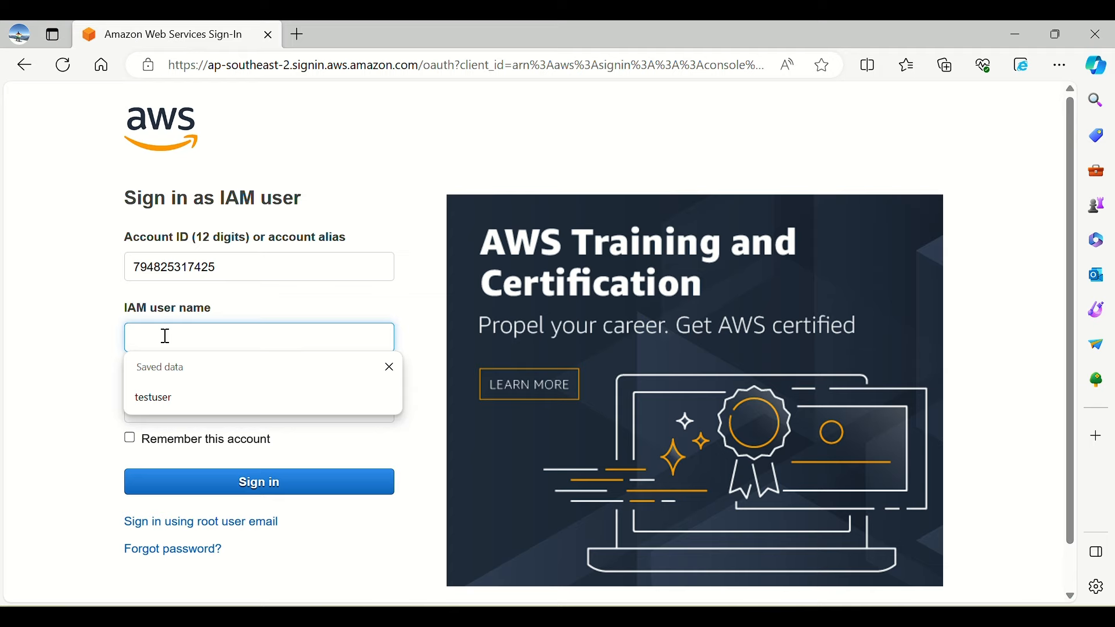
key("alt+Tab")
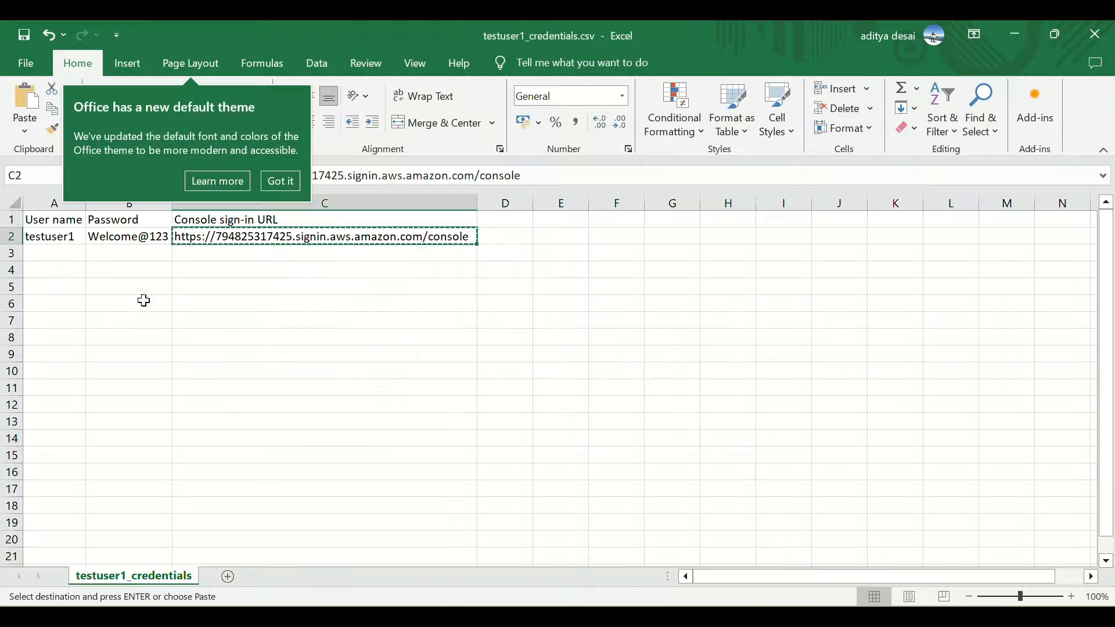
key("alt+Tab")
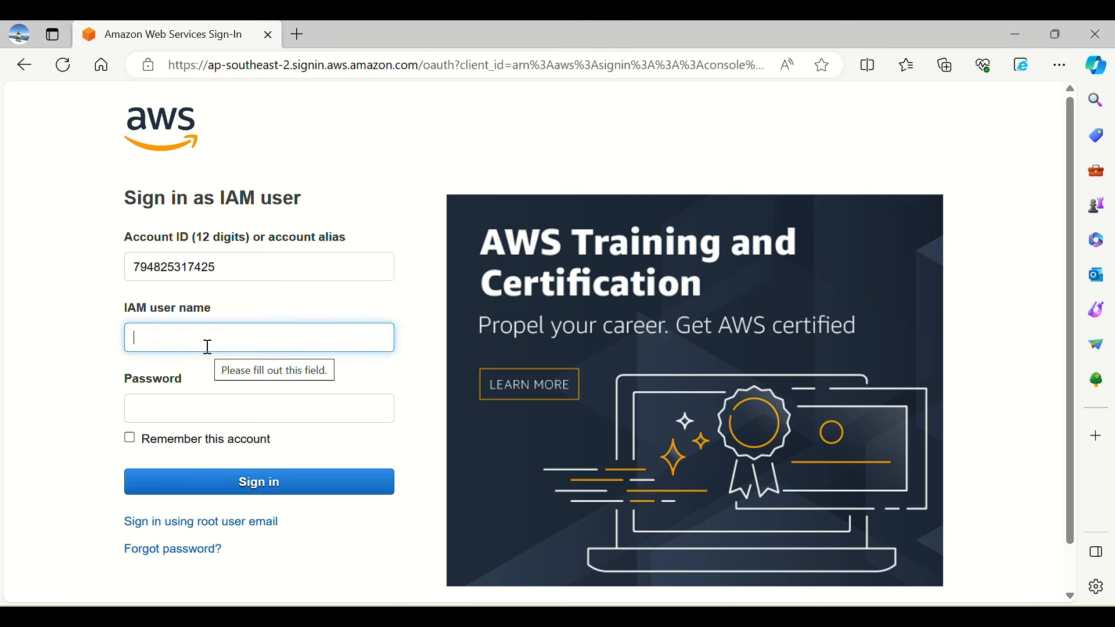
type("testuser1")
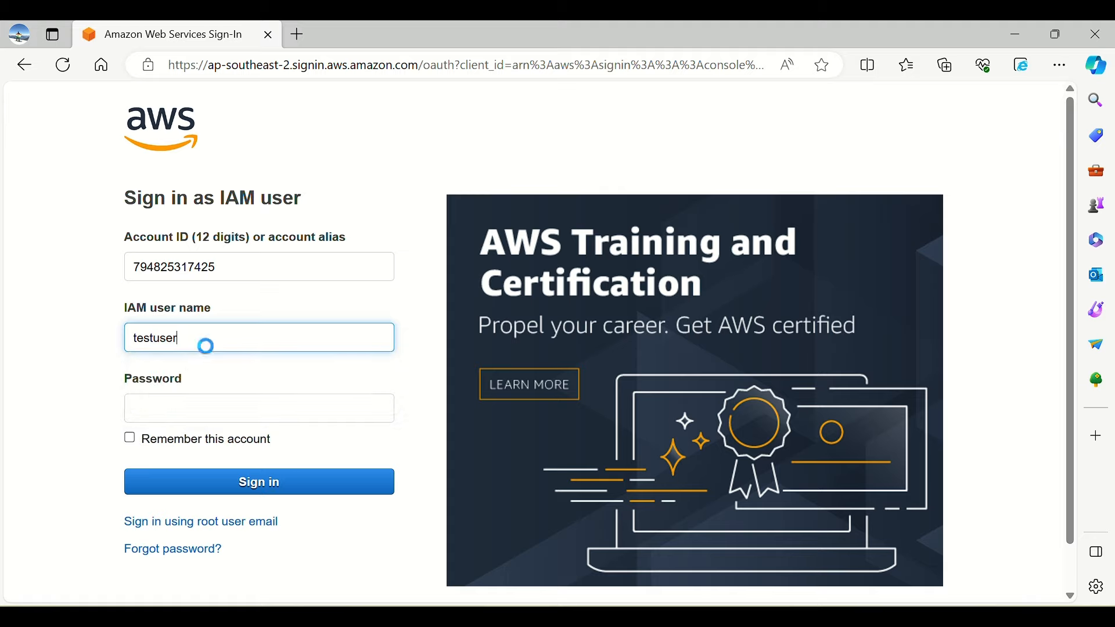
key("Tab")
type("****")
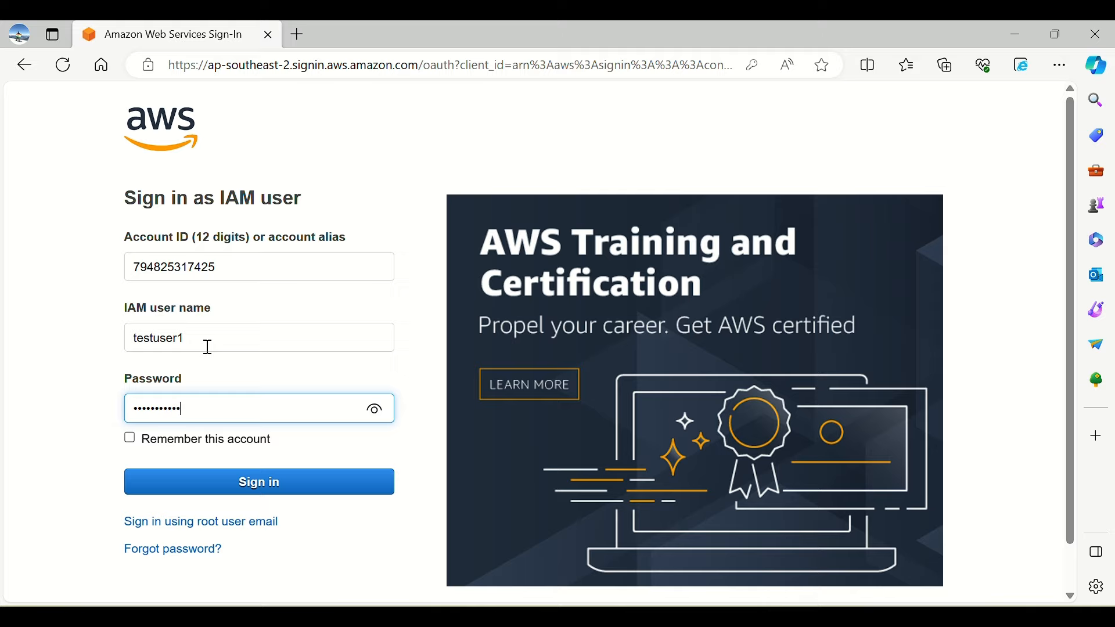
left_click(374, 412)
left_click(374, 412)
left_click(308, 493)
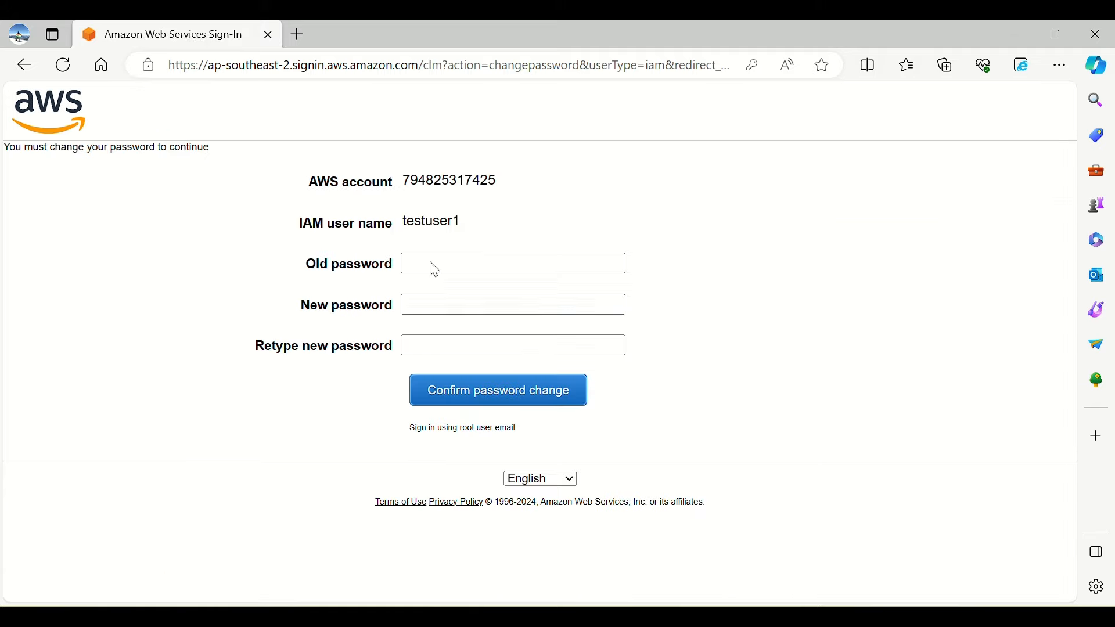
- Fill in the old password, enter and retype the new password for testuser1, and confirm the password change
left_click(482, 265)
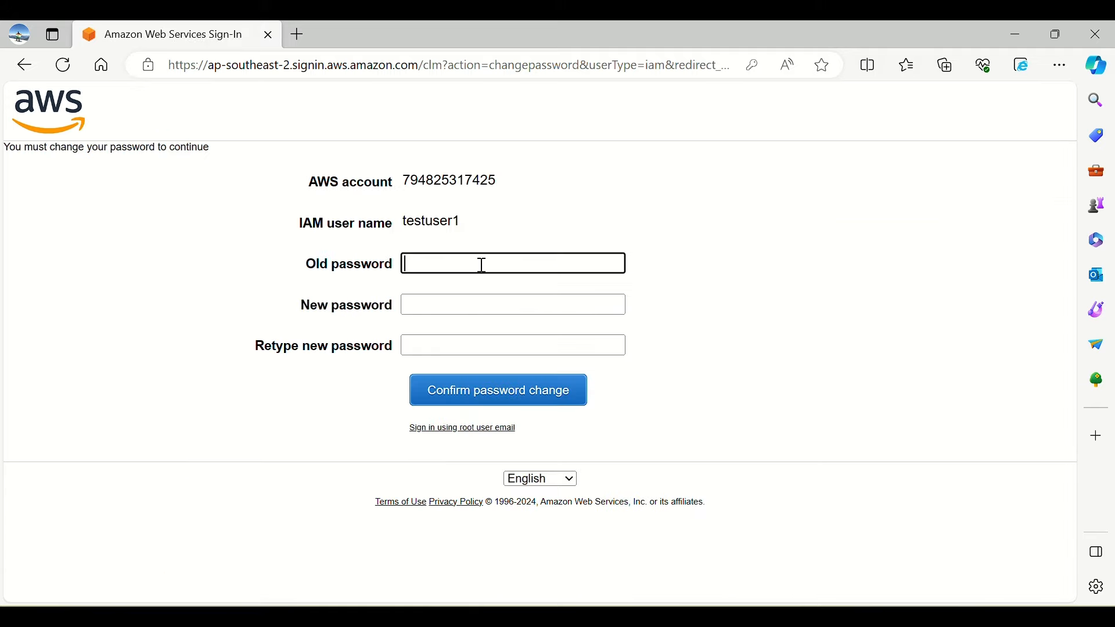
type("•••••••••••")
key("Tab")
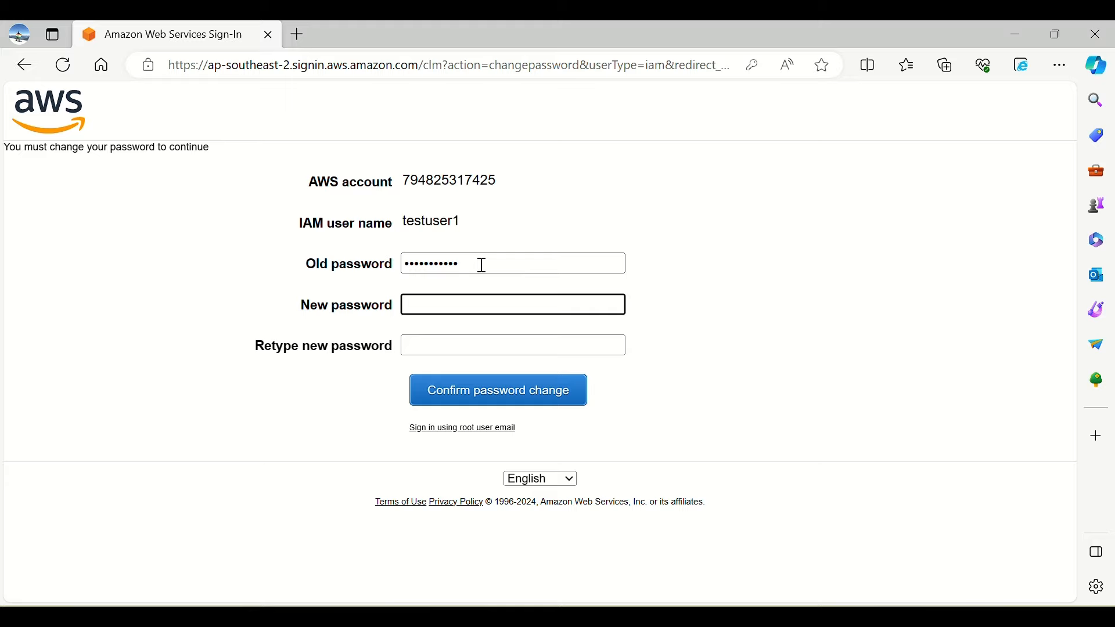
type("•••••••••••")
key("Tab")
type("•••••••••••")
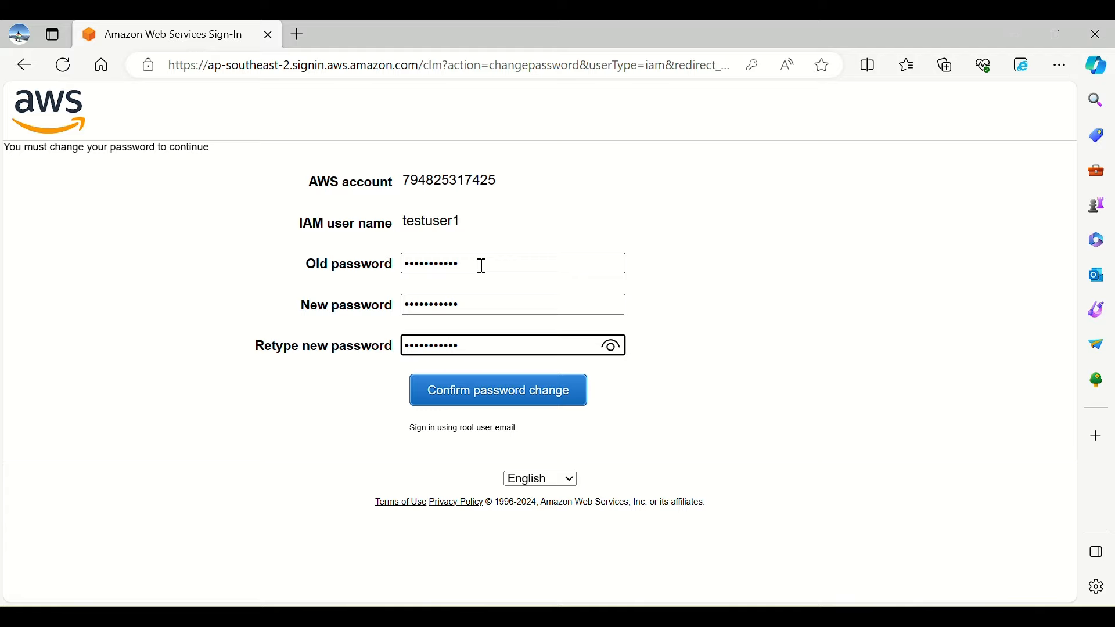
left_click(540, 410)
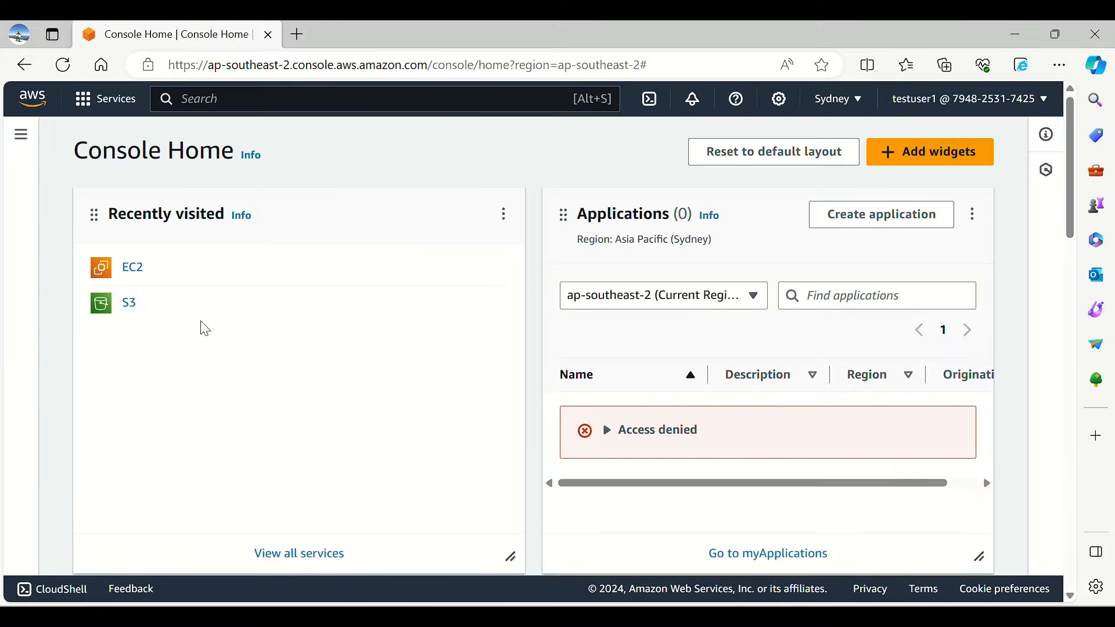
- Try to create an S3 bucket named 180120241 in Asia Pacific (Sydney) with the default settings
left_click(130, 317)
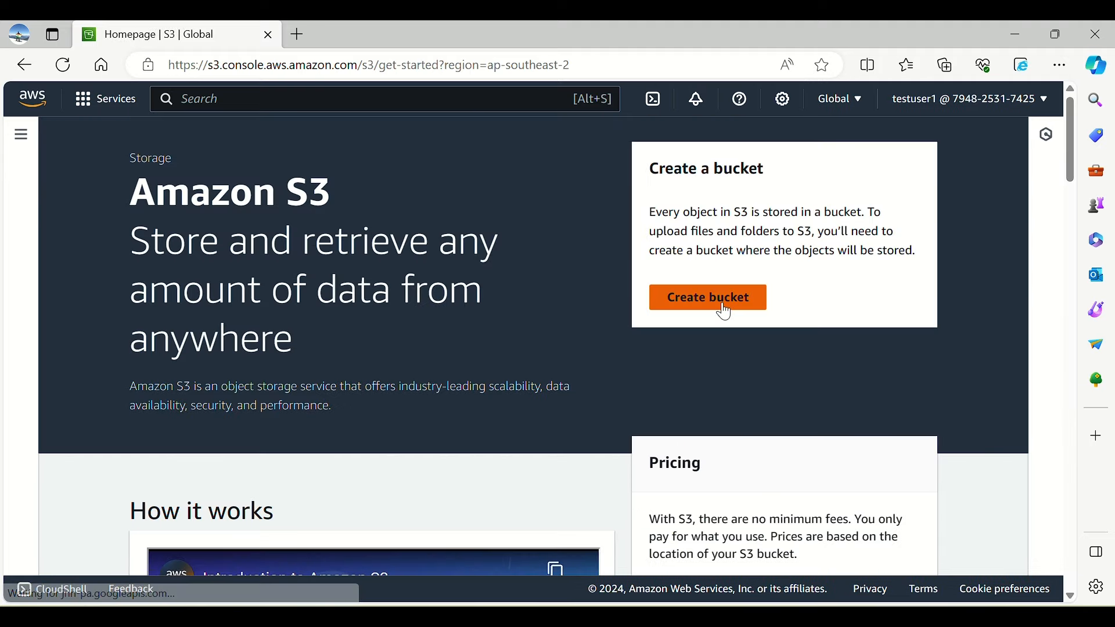
left_click(726, 314)
left_click(220, 411)
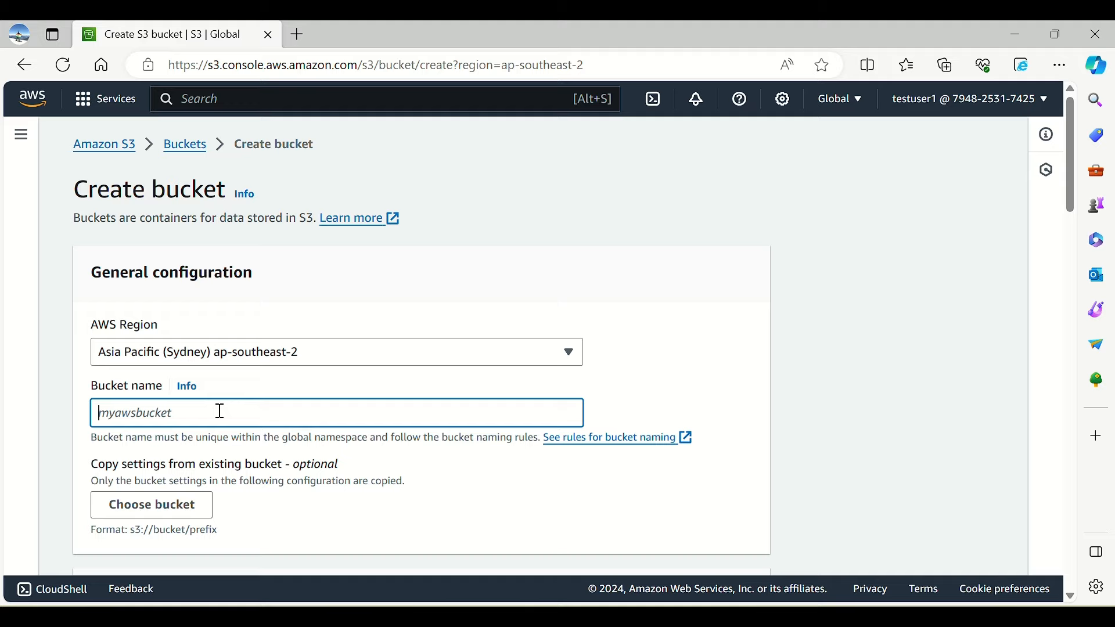
type("180120241")
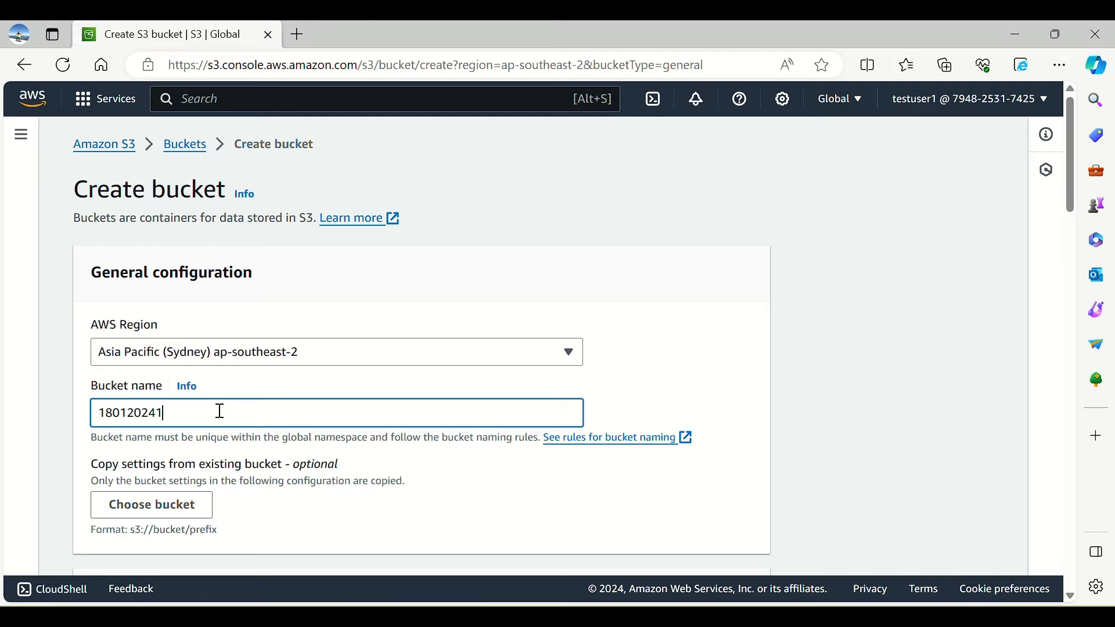
scroll(862, 434, "down", 13)
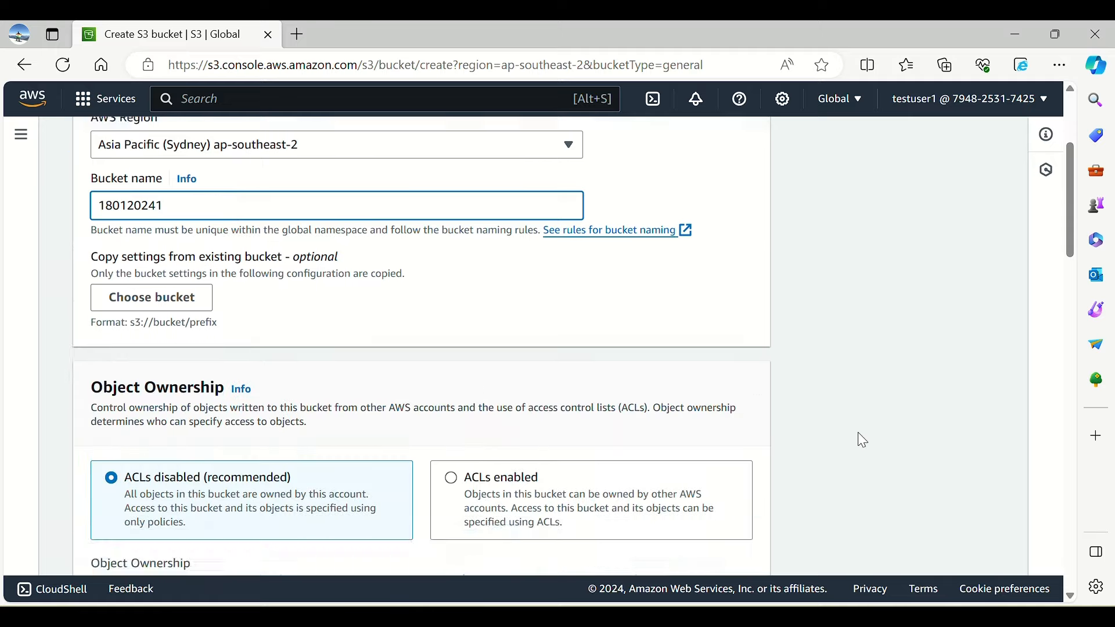
scroll(861, 434, "up", 5)
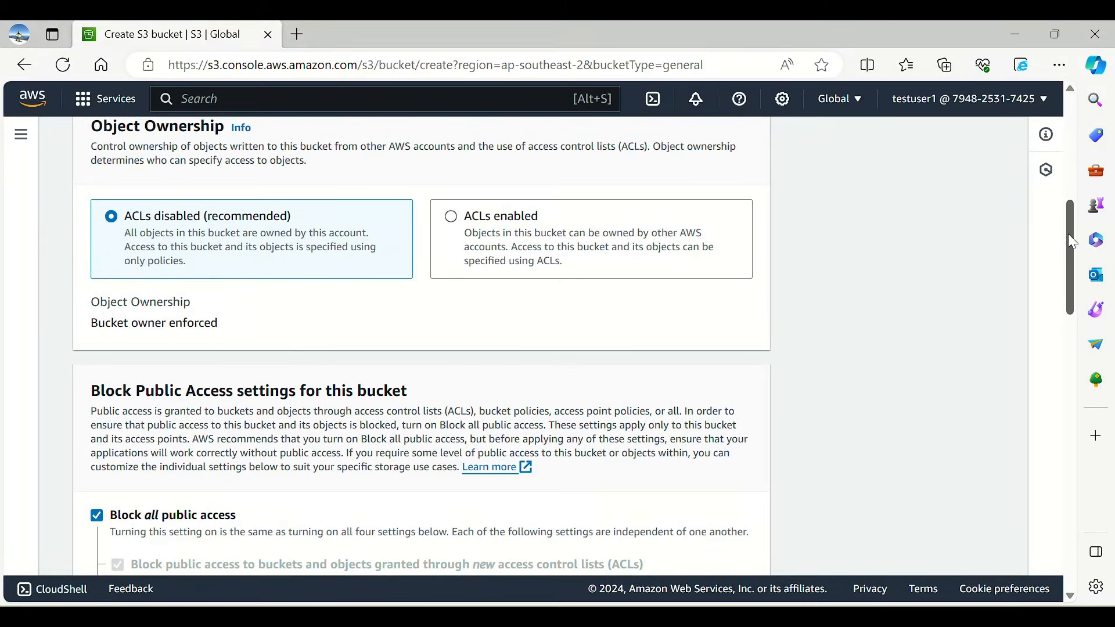
left_click_drag(1072, 231, 1068, 524)
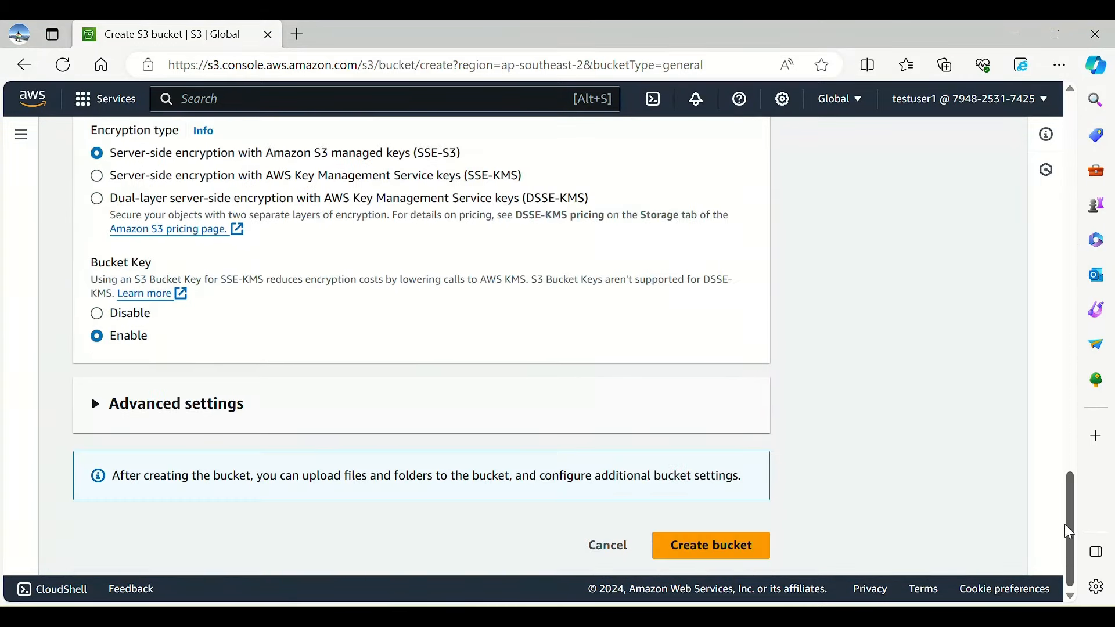
left_click(733, 546)
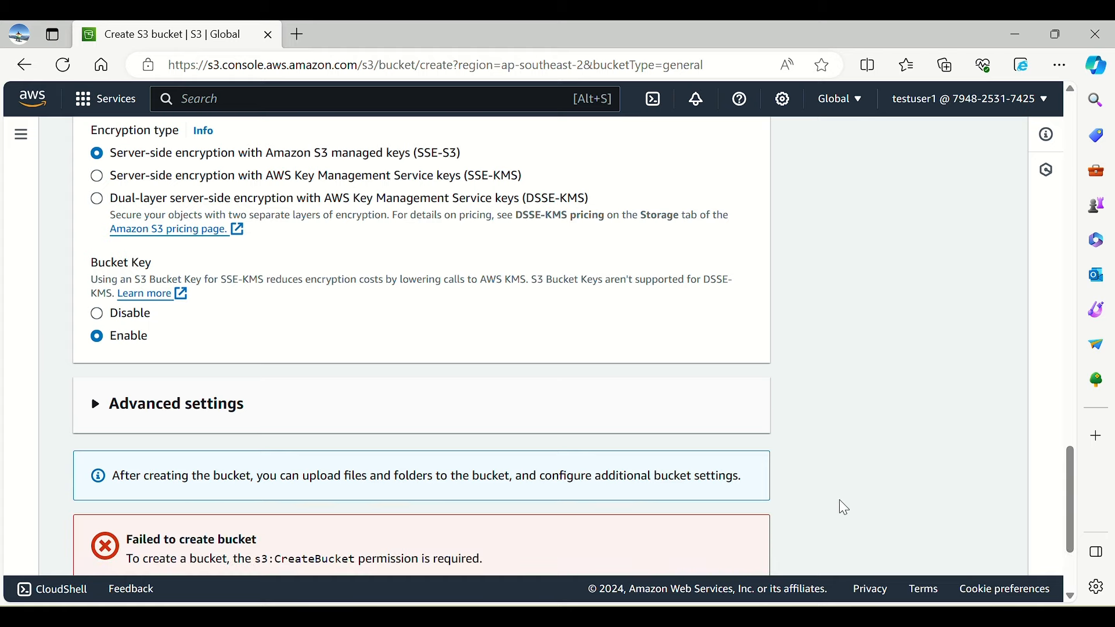
- Examine the bucket creation error message and its API response details
left_click_drag(1070, 477, 1069, 531)
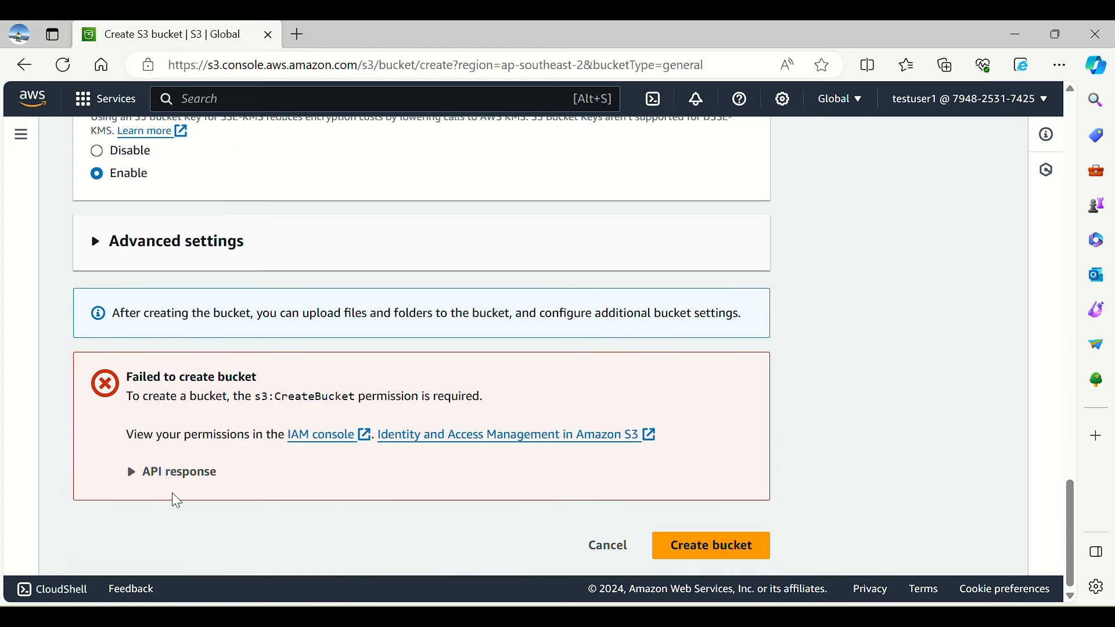
left_click_drag(140, 401, 515, 386)
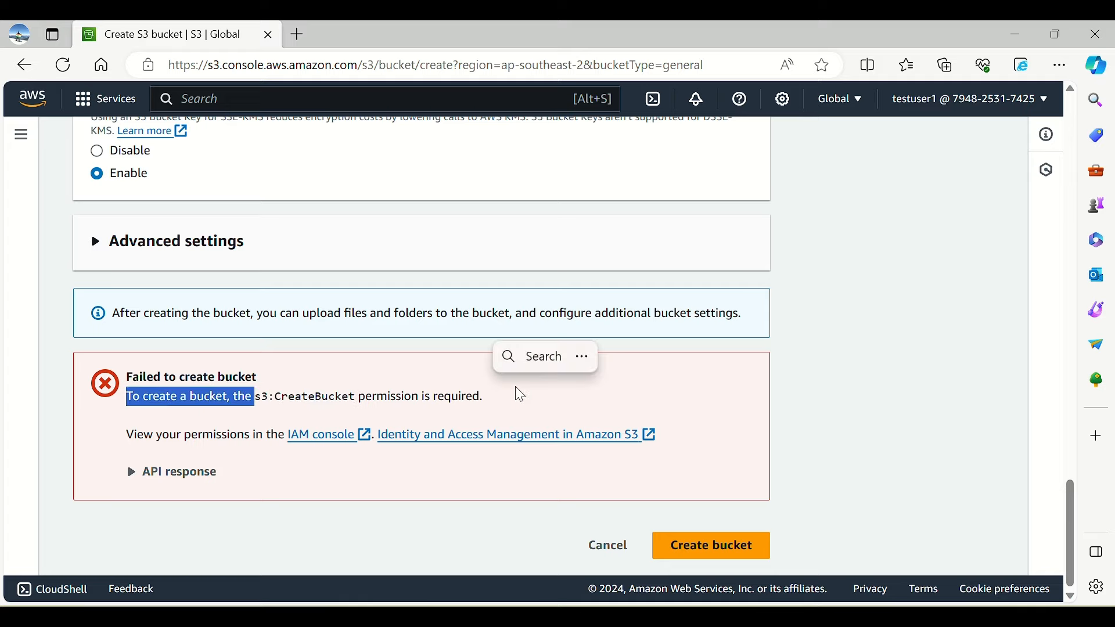
left_click(514, 386)
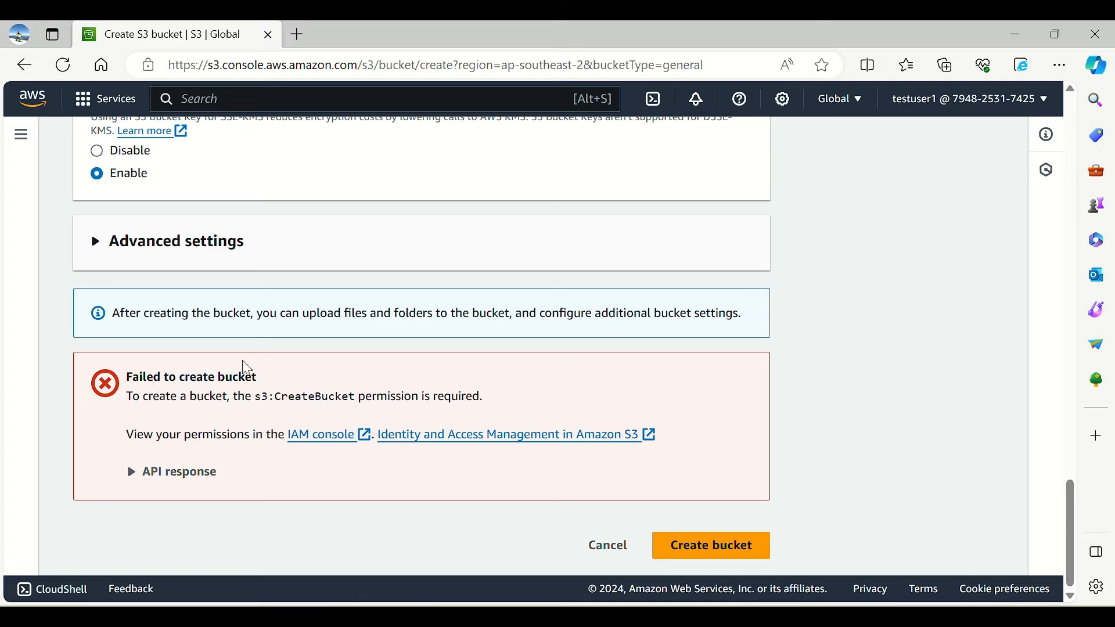
left_click(131, 477)
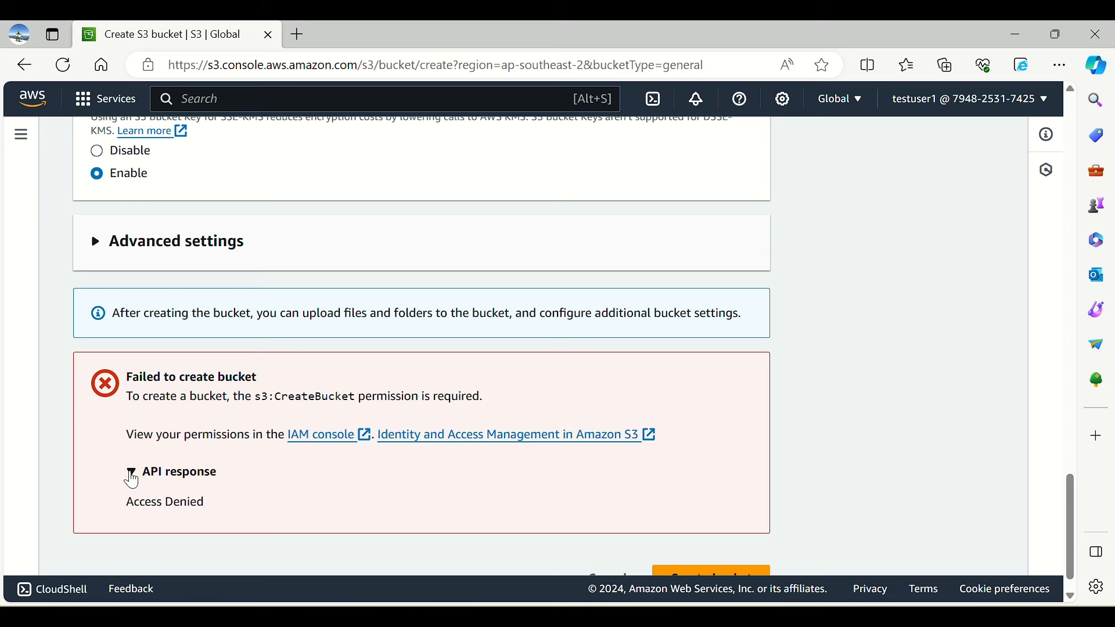
left_click(131, 477)
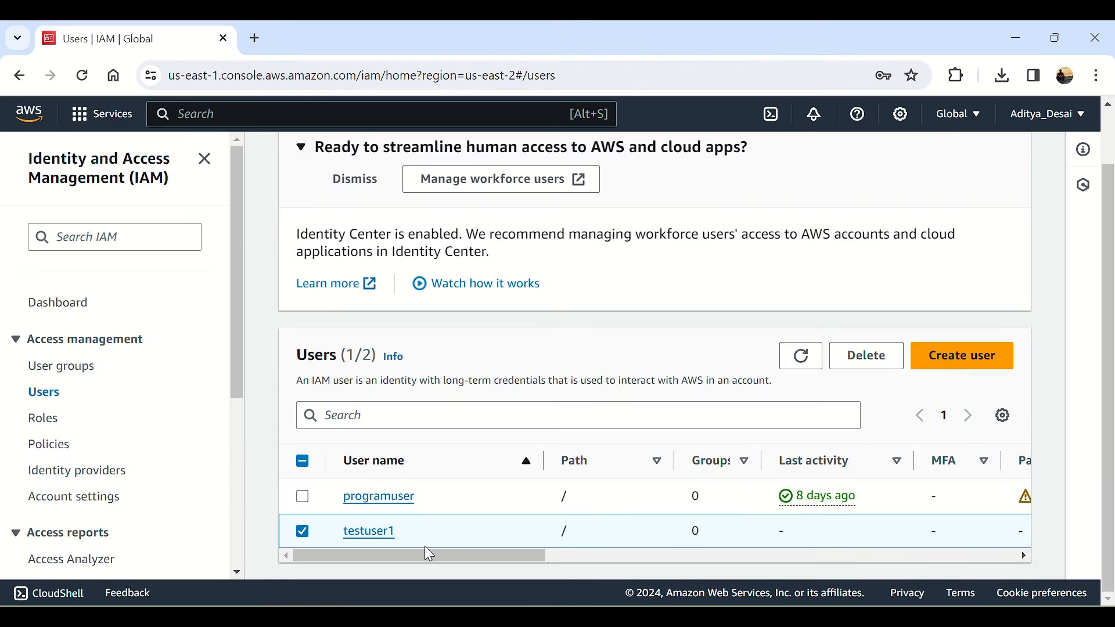
- Switch to Chrome, open the IAM user testuser1, and start adding permissions with the Attach policies directly option
left_click(369, 543)
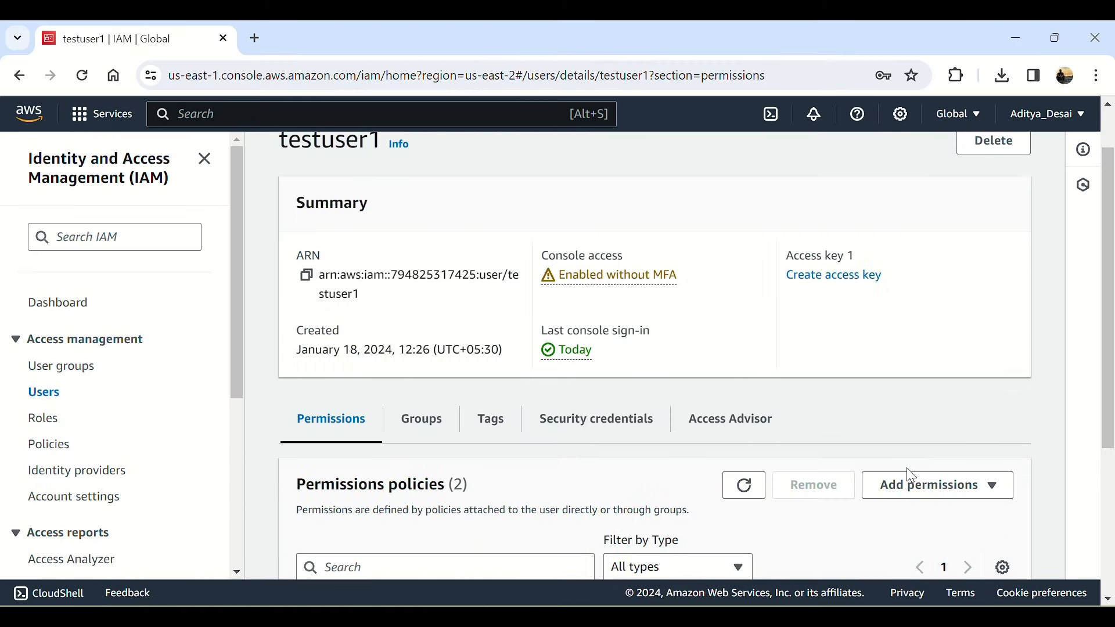
left_click(924, 491)
scroll(924, 501, "down", 3)
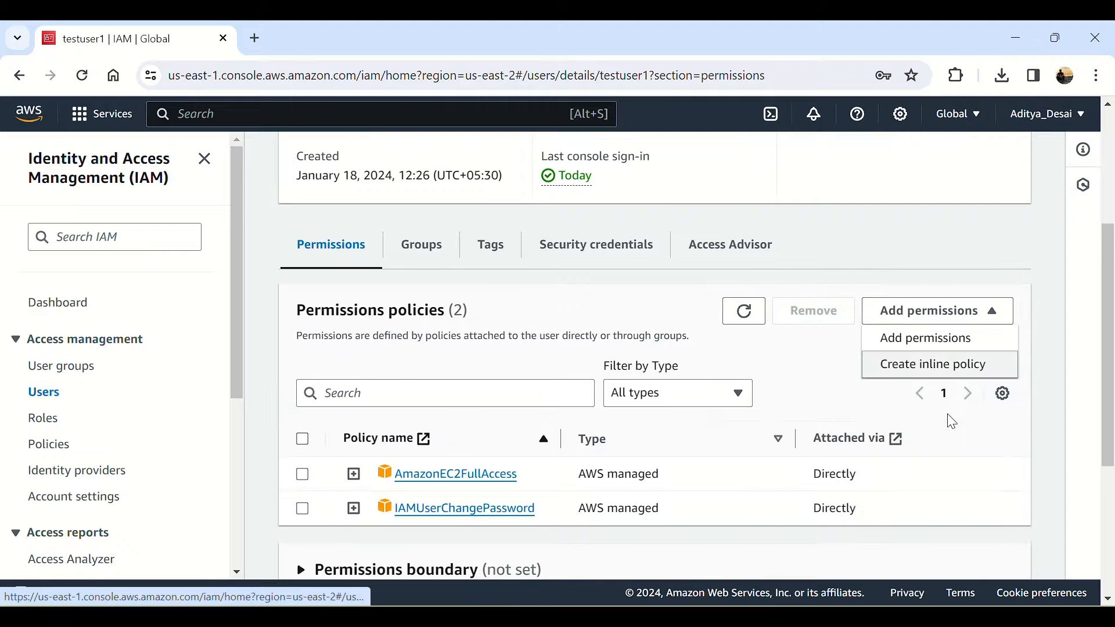
left_click(948, 348)
left_click(844, 319)
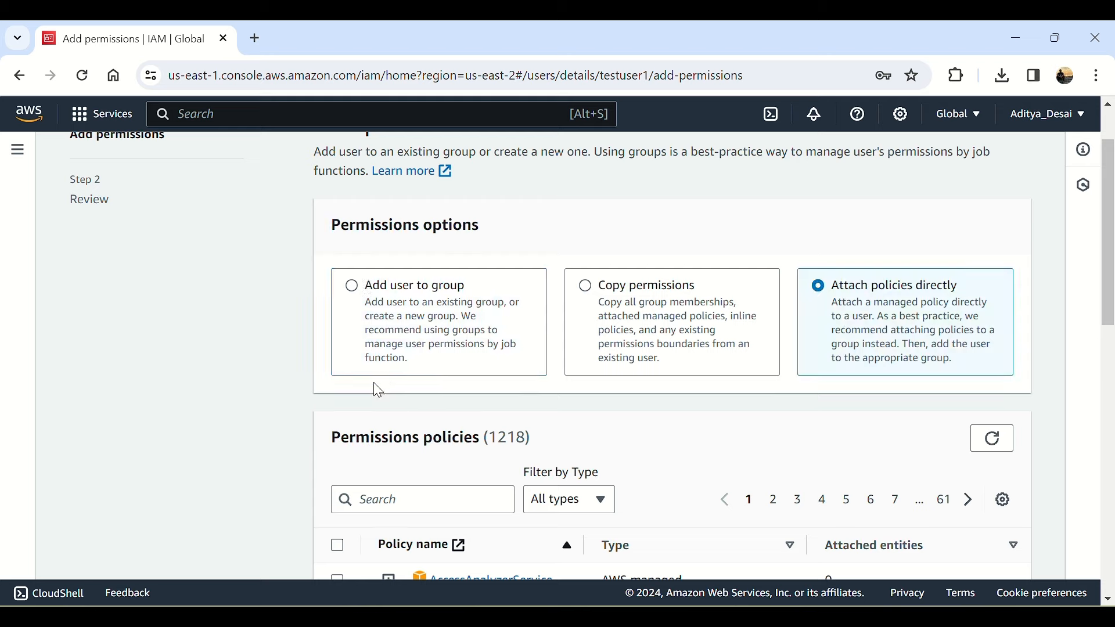
- Find the AmazonS3FullAccess policy by searching for s3fu, attach it to testuser1, and check the user's policy list
left_click(363, 500)
scroll(471, 412, "down", 3)
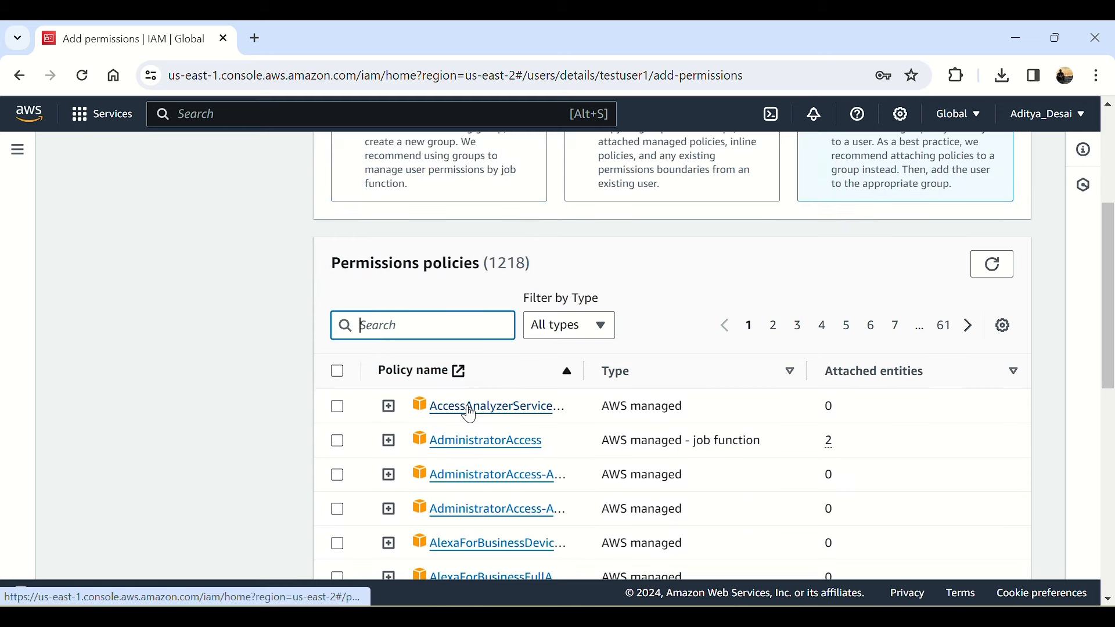
type("s")
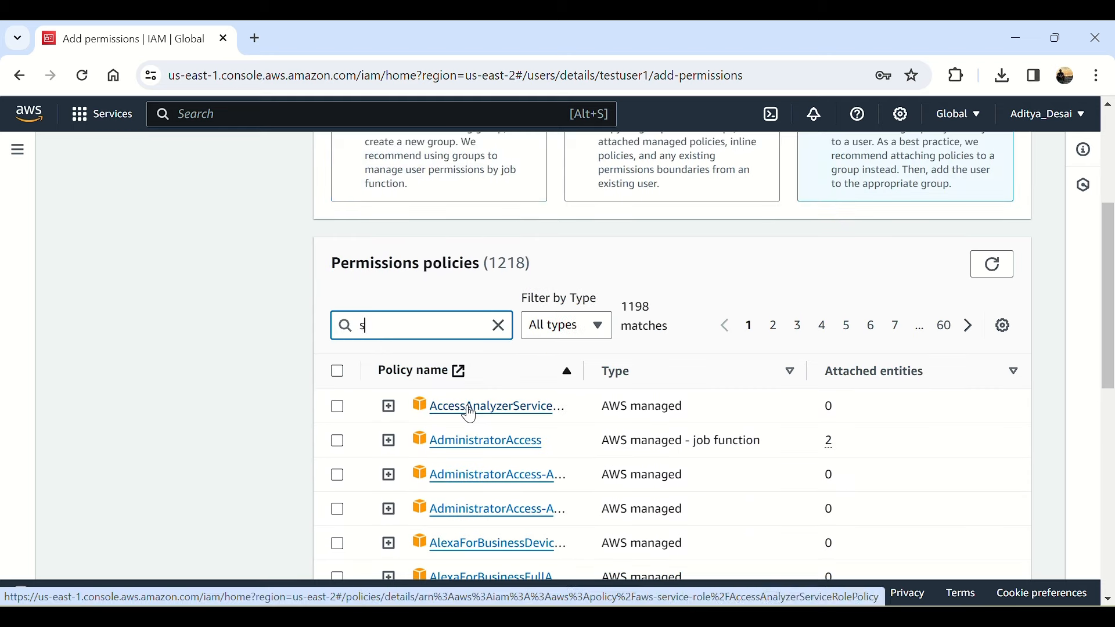
type("3cre")
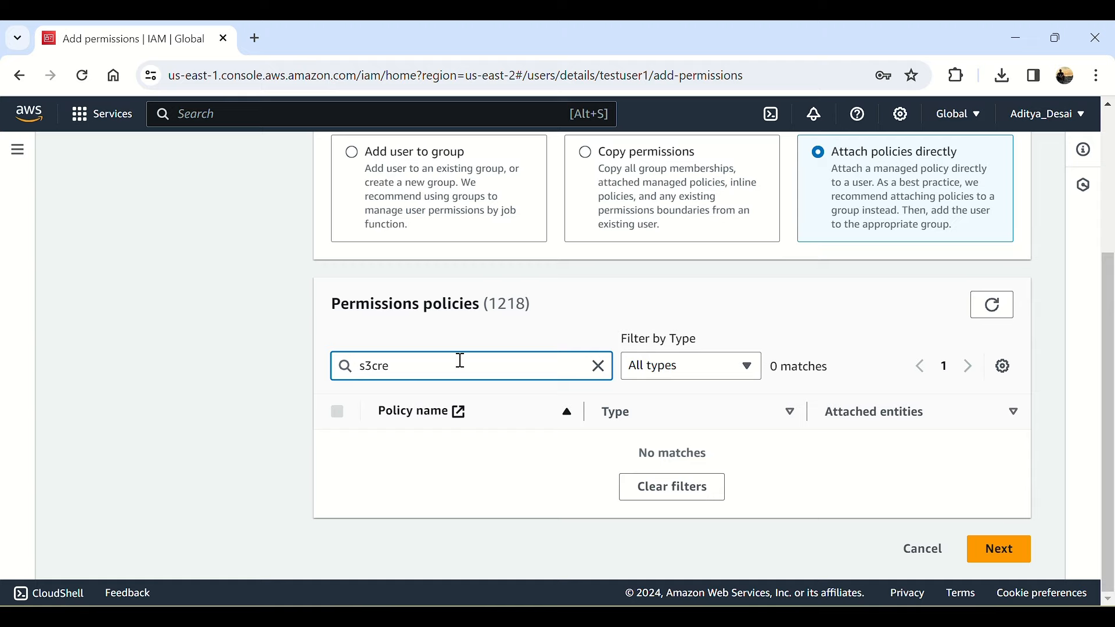
key("BackSpace")
key("BackSpace")
key("BackSpace")
type("fu")
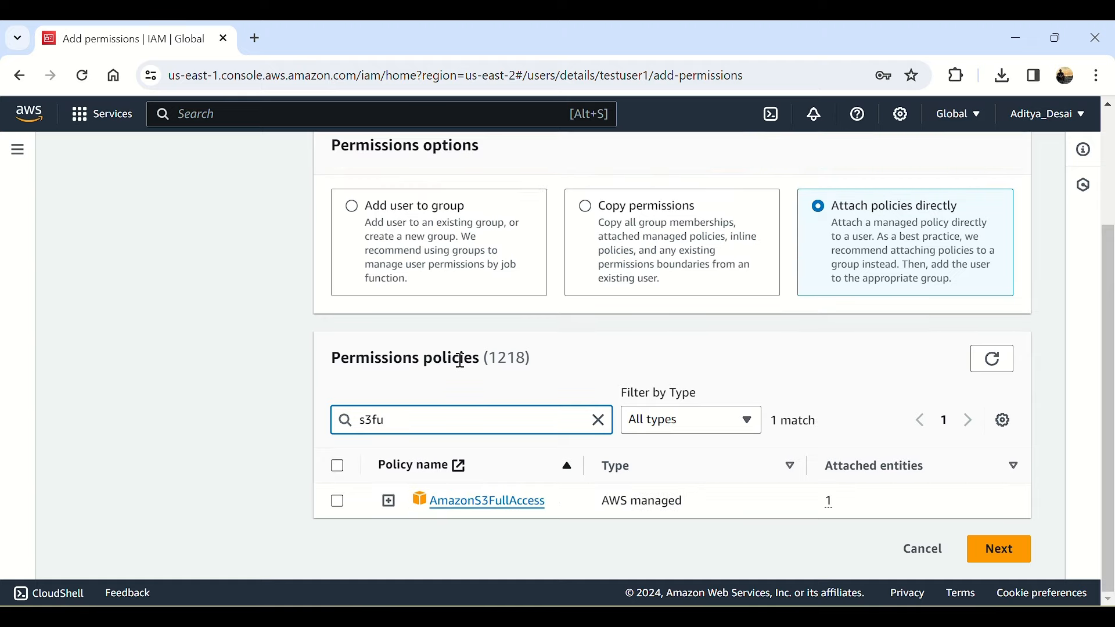
left_click(337, 503)
left_click(1017, 558)
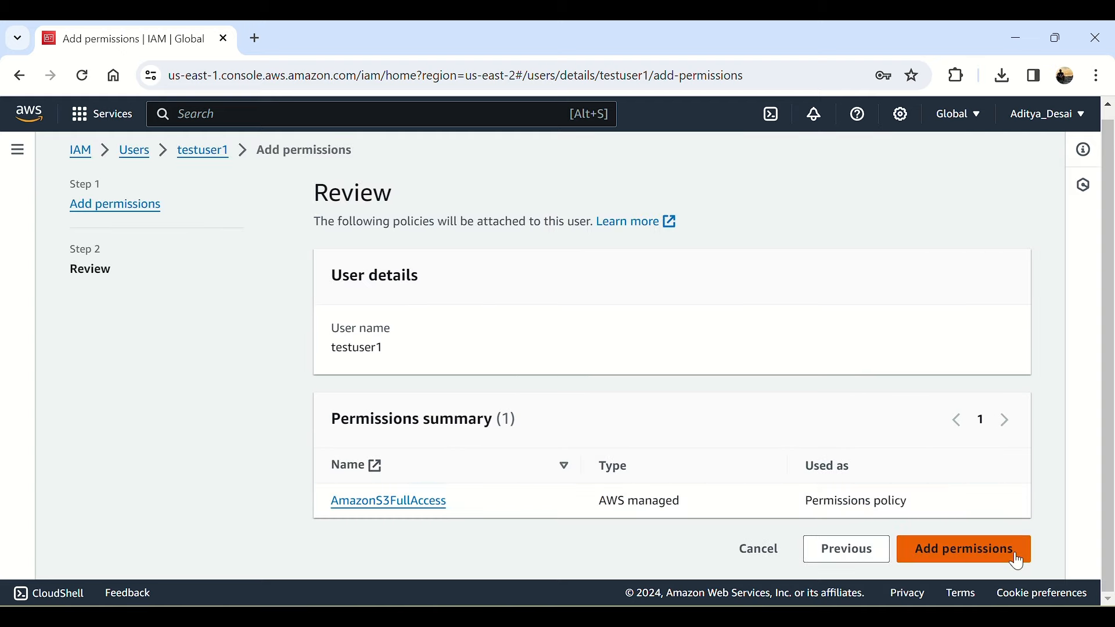
left_click(1016, 553)
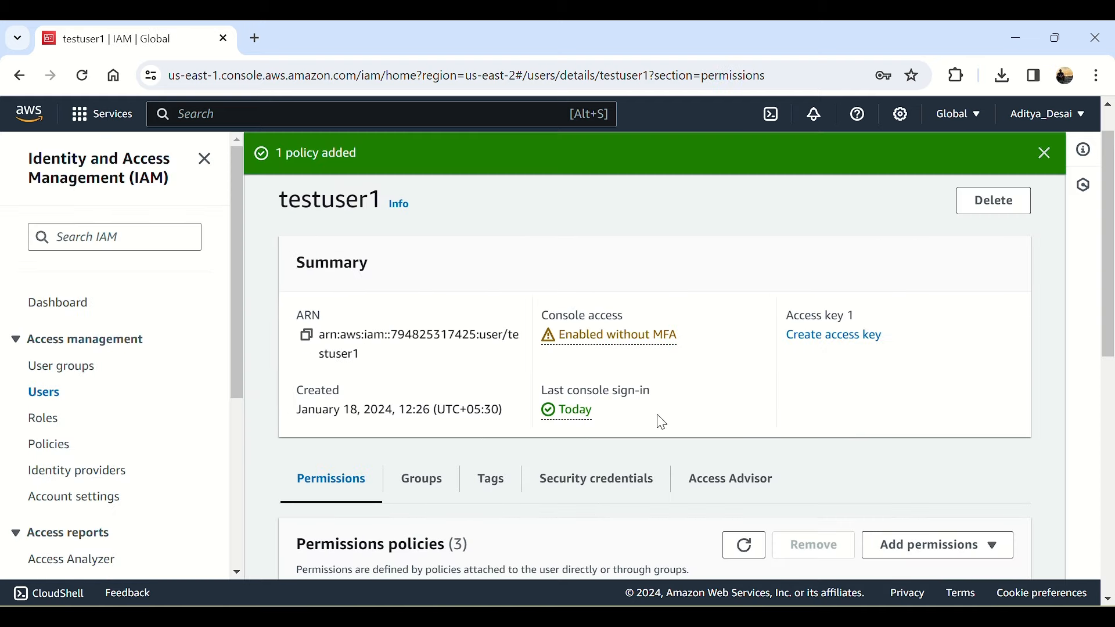
scroll(398, 478, "down", 4)
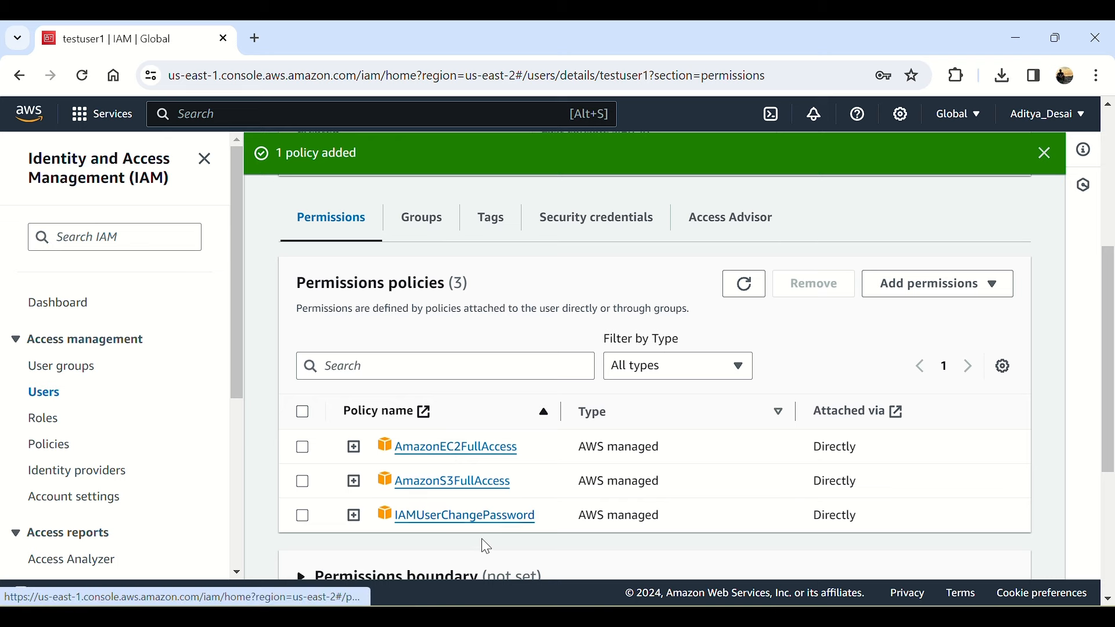
- Switch back to Edge, create the S3 bucket 180120241 again, and check the list of general purpose buckets
key("alt+Tab")
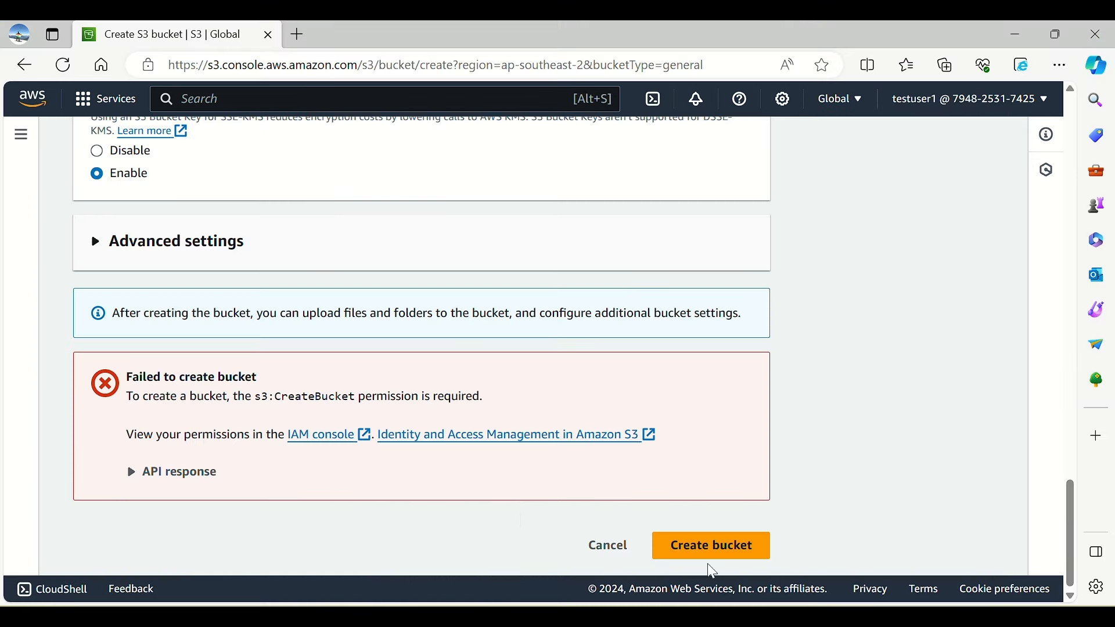
left_click(720, 545)
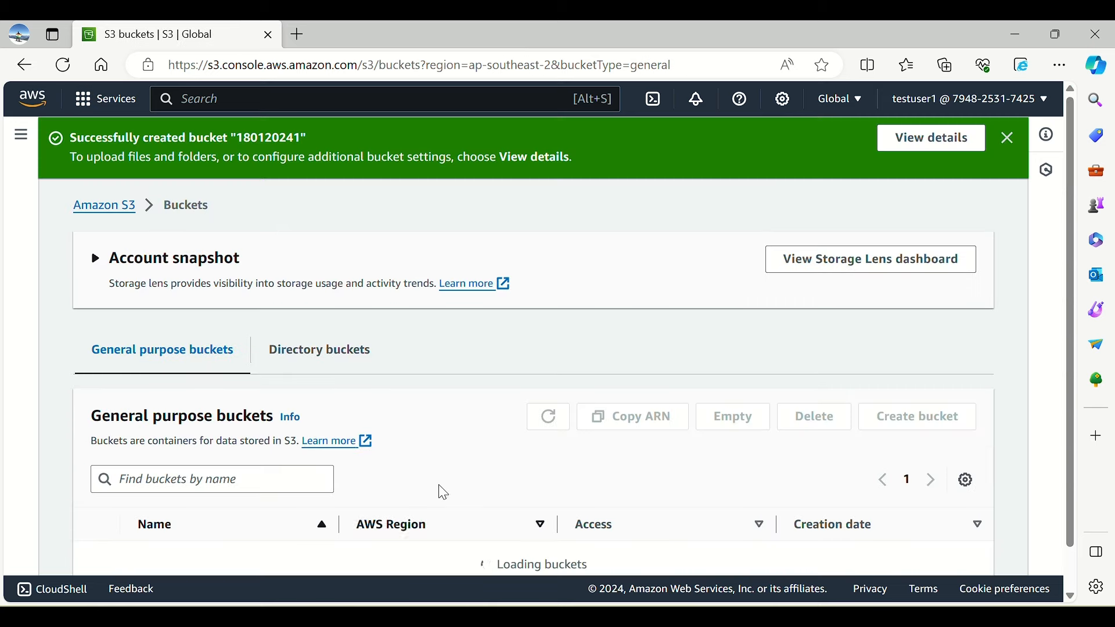
scroll(435, 491, "down", 3)
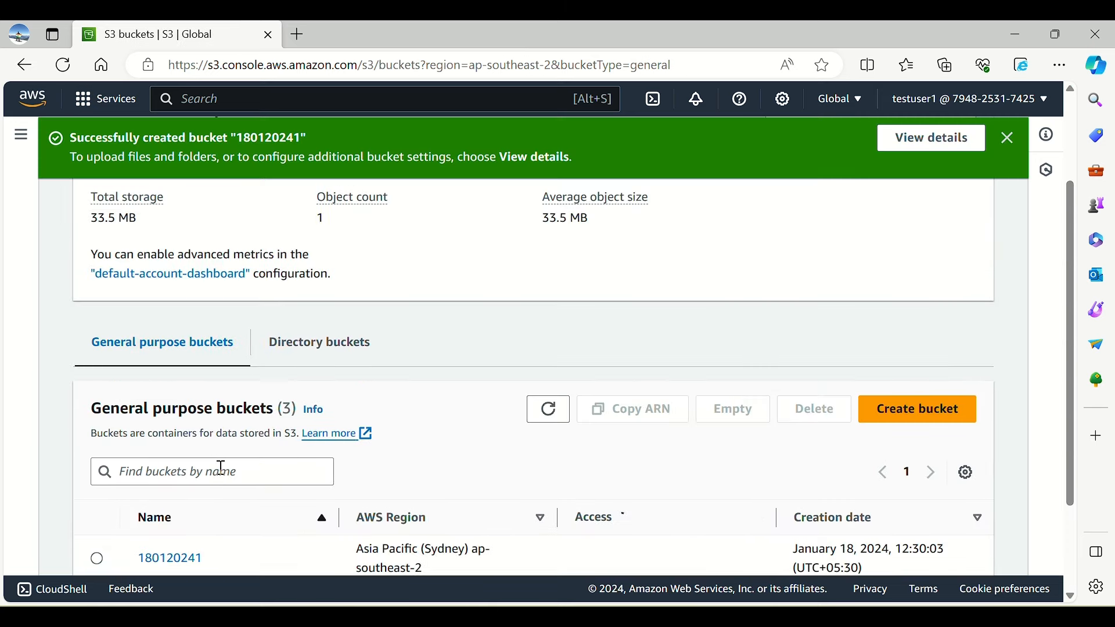
scroll(239, 468, "down", 2)
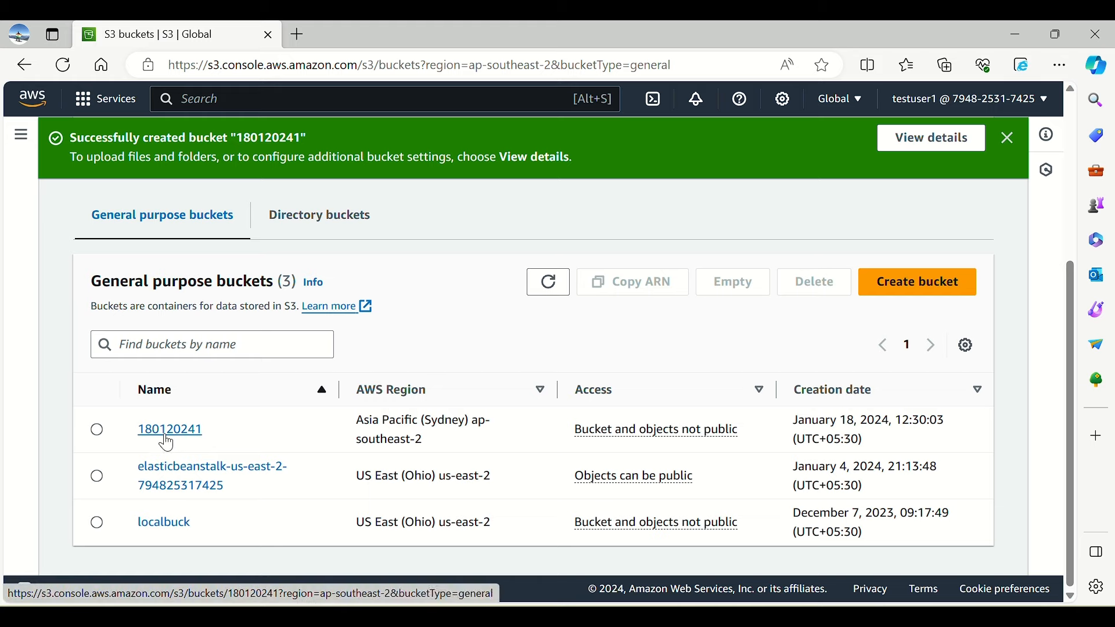
- Switch to Chrome and remove the AmazonS3FullAccess policy from testuser1
mouse_move(635, 616)
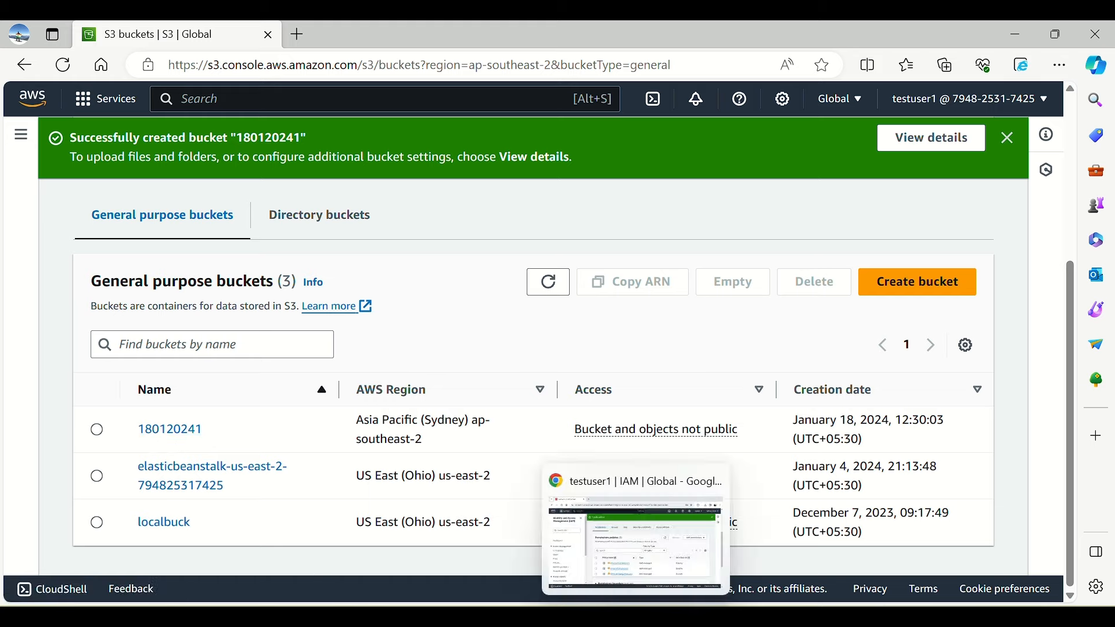
left_click(639, 580)
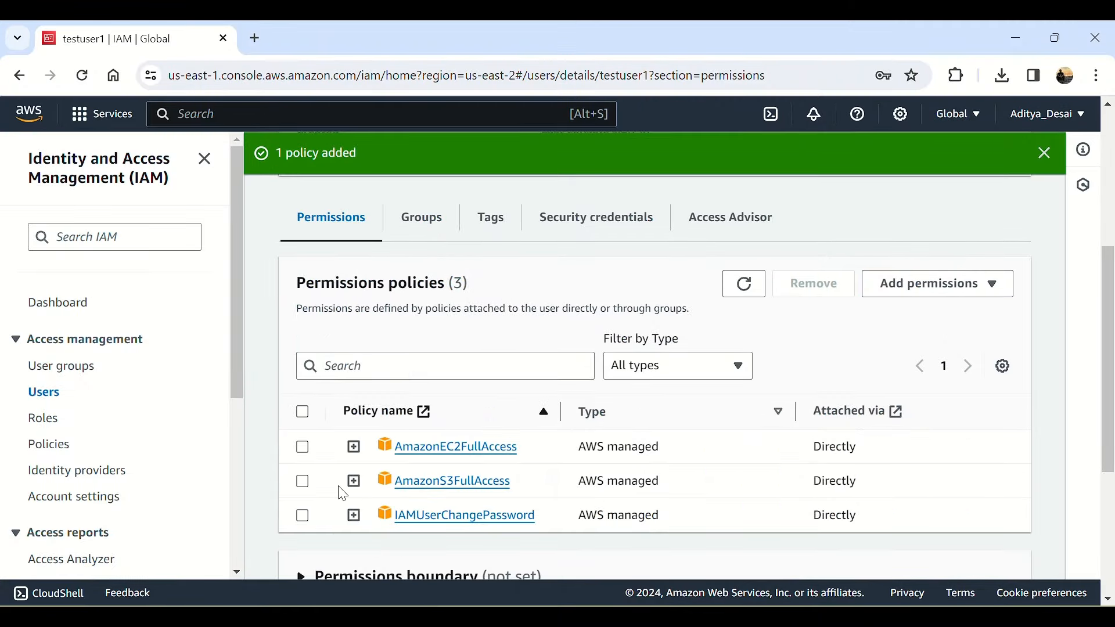
left_click(307, 482)
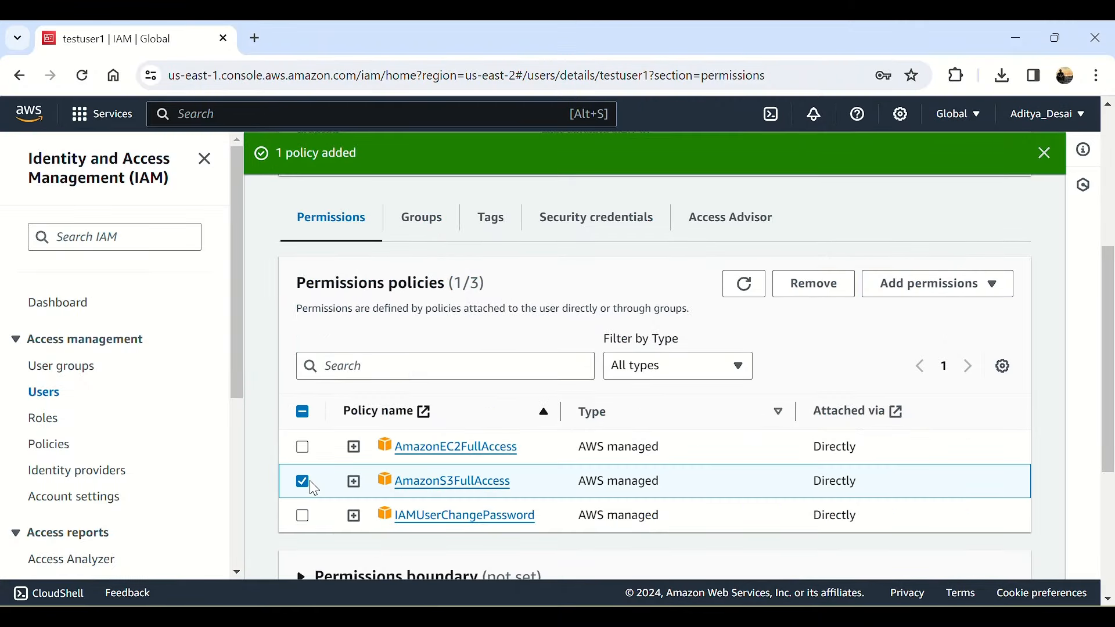
left_click(813, 283)
left_click(771, 421)
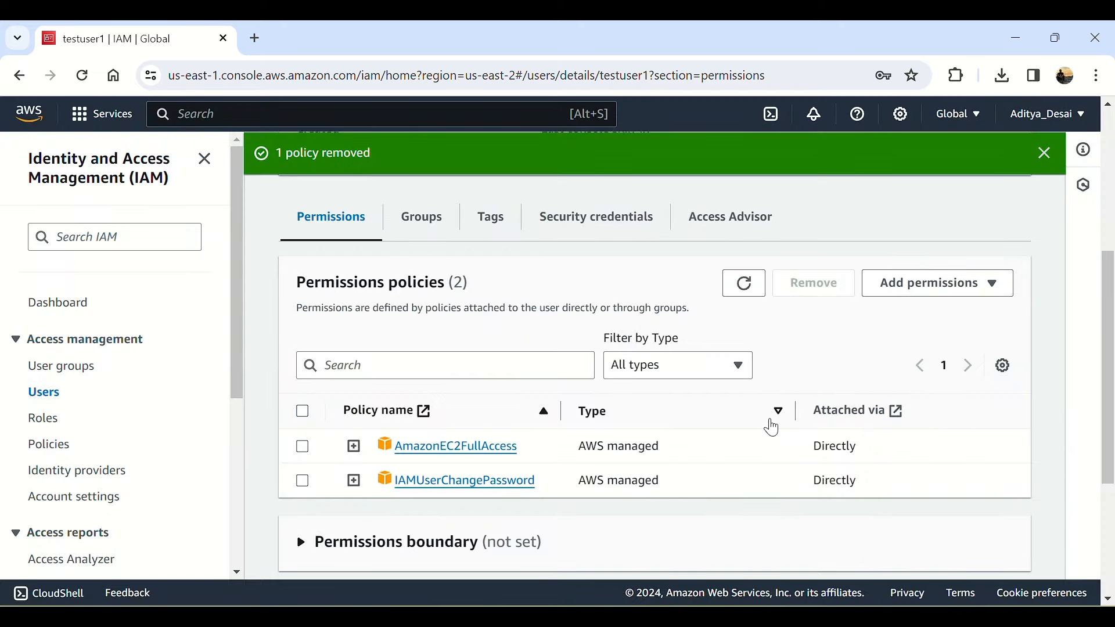
- Review the policies attached to testuser1, dismiss the notification, and reload the user's page
scroll(1010, 499, "down", 2)
scroll(1042, 494, "down", 3)
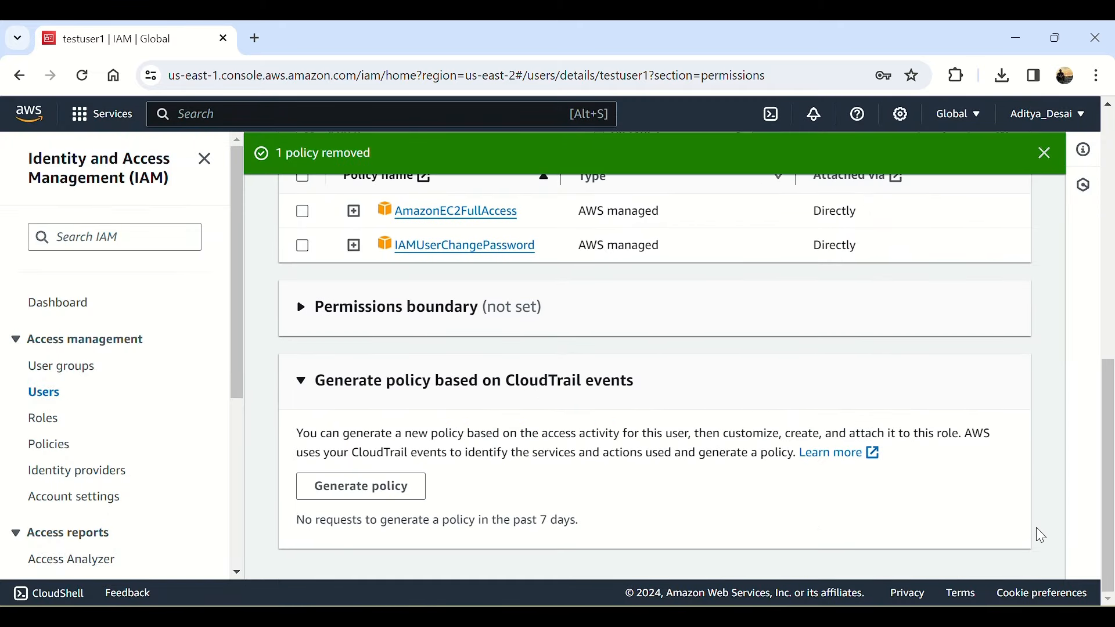
scroll(929, 447, "up", 6)
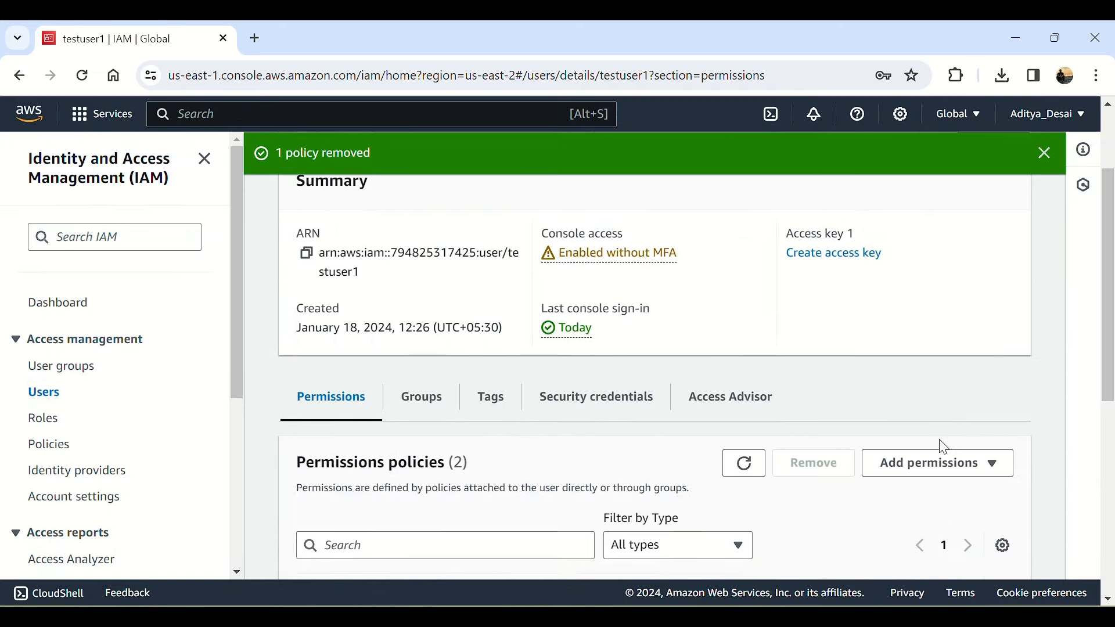
left_click(1045, 153)
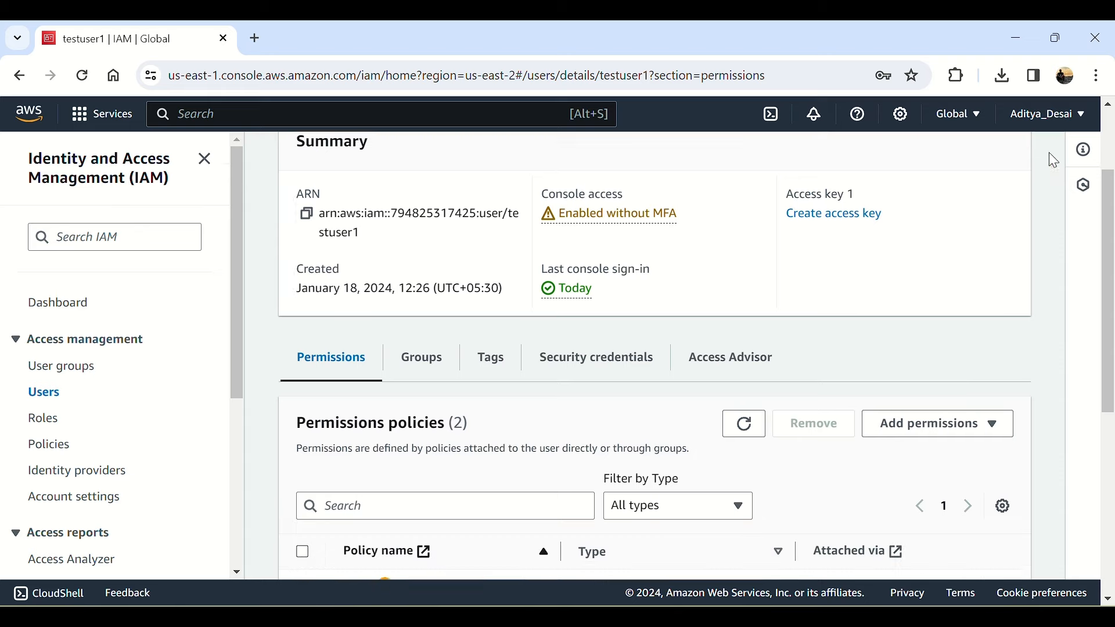
scroll(587, 366, "down", 5)
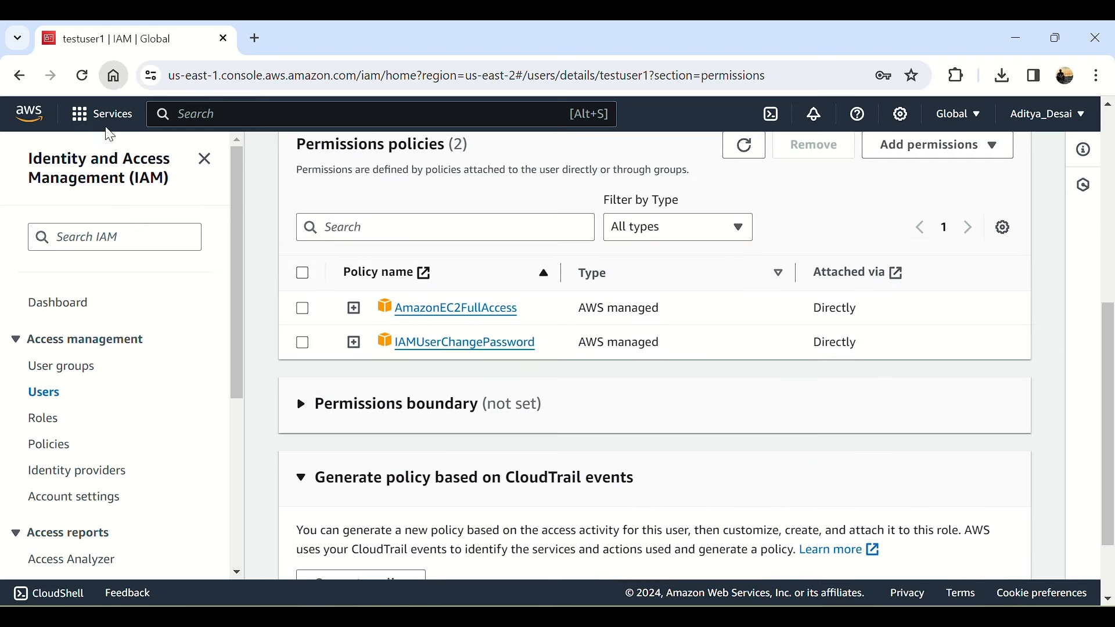
left_click(82, 75)
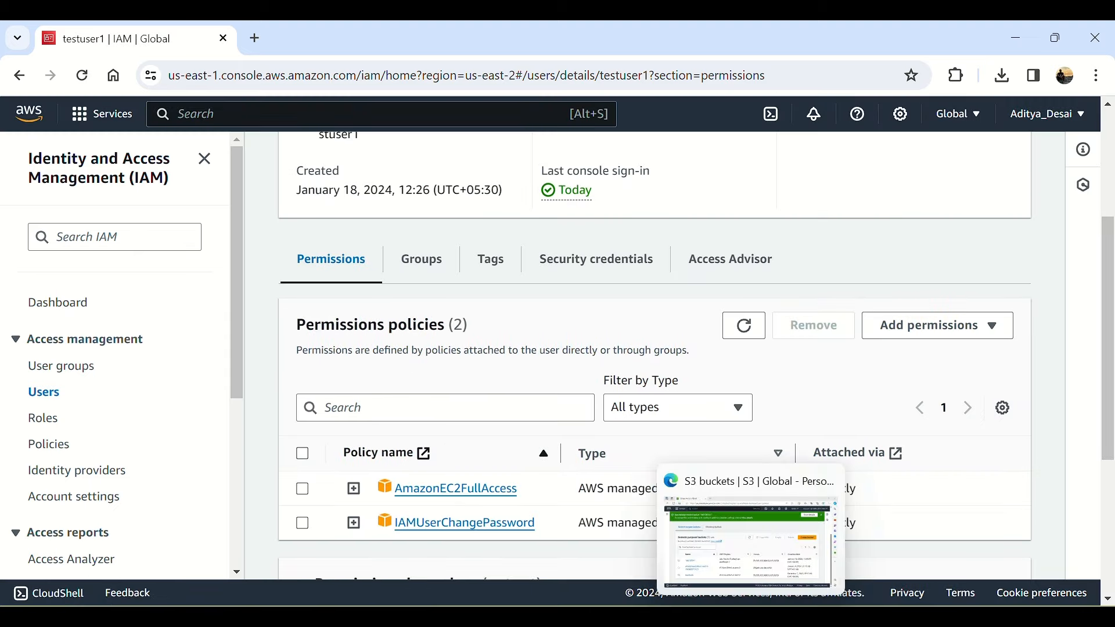
- Switch to Edge, reload the S3 bucket list as testuser1, and read the message shown in place of the buckets
mouse_move(750, 616)
left_click(751, 617)
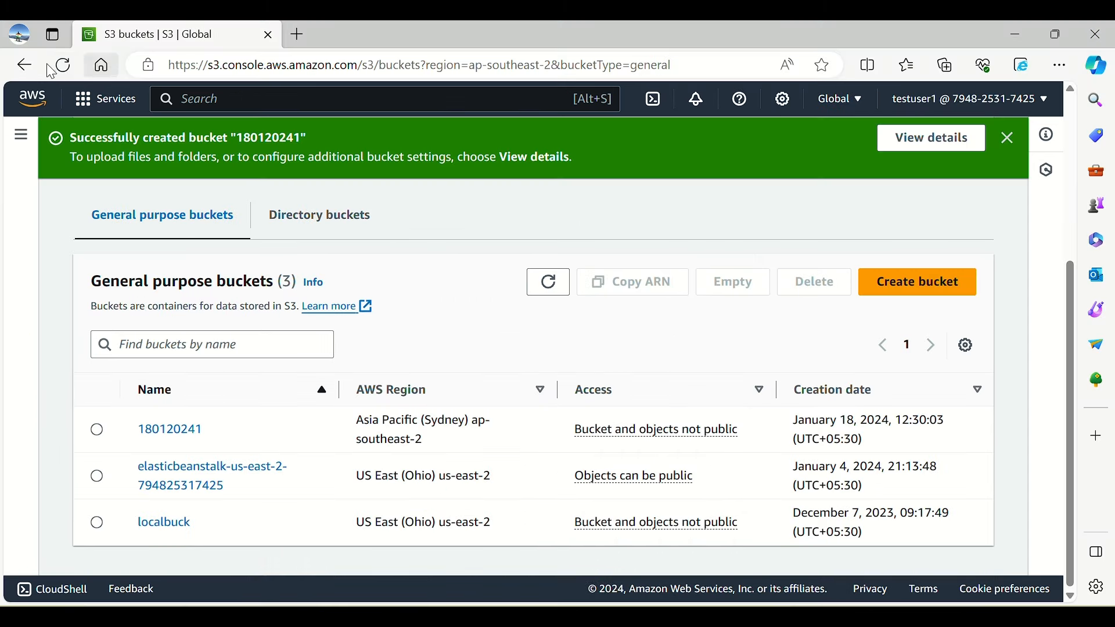
left_click(62, 65)
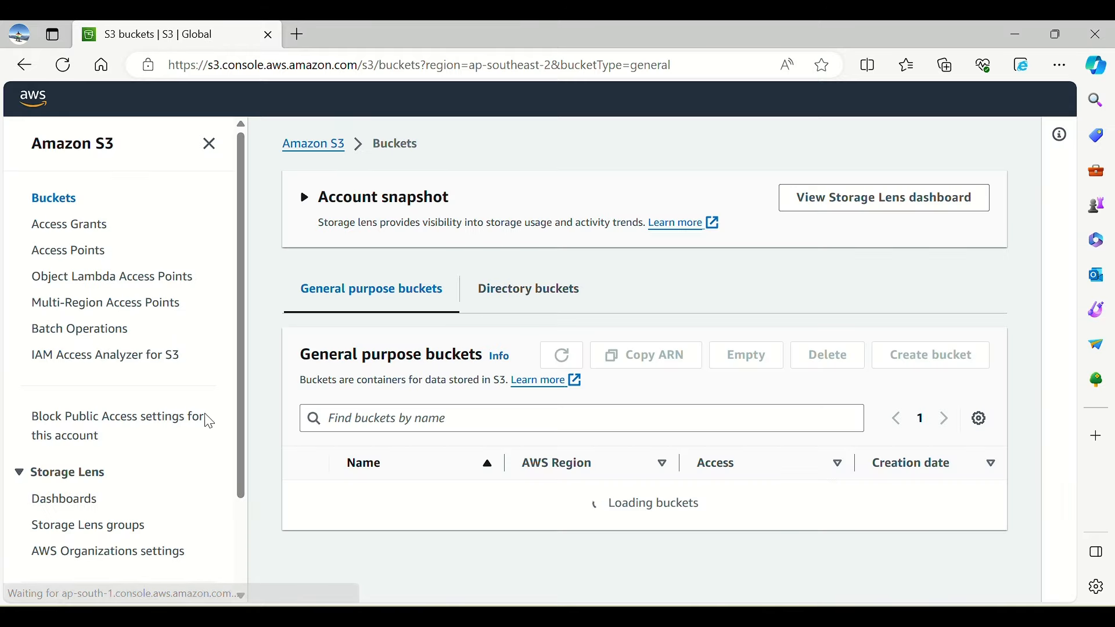
scroll(409, 459, "down", 1)
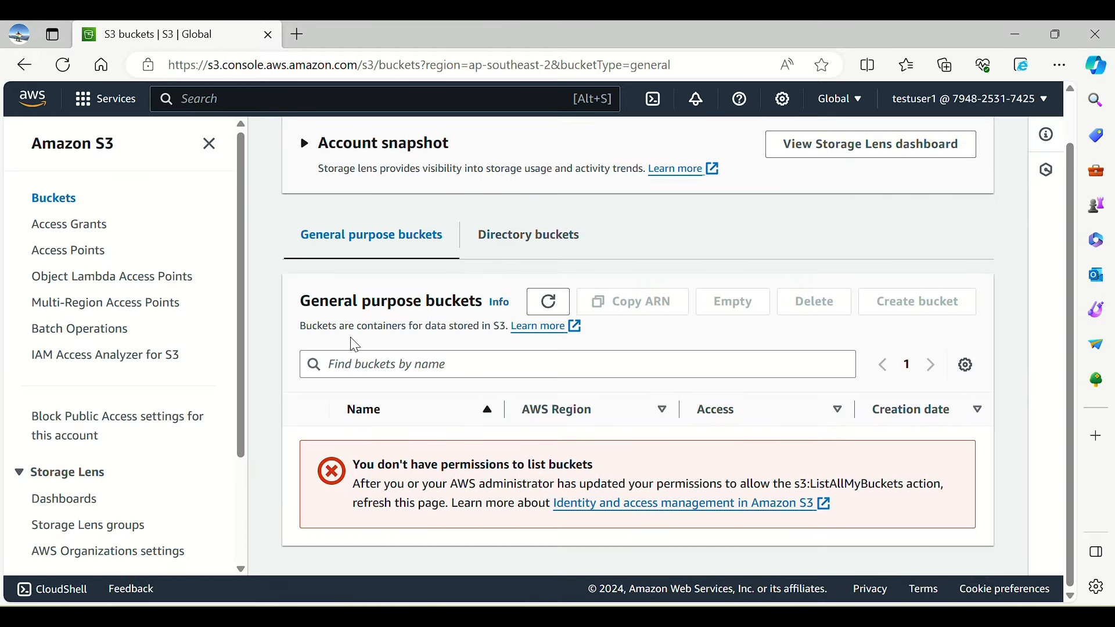
left_click_drag(378, 470, 594, 470)
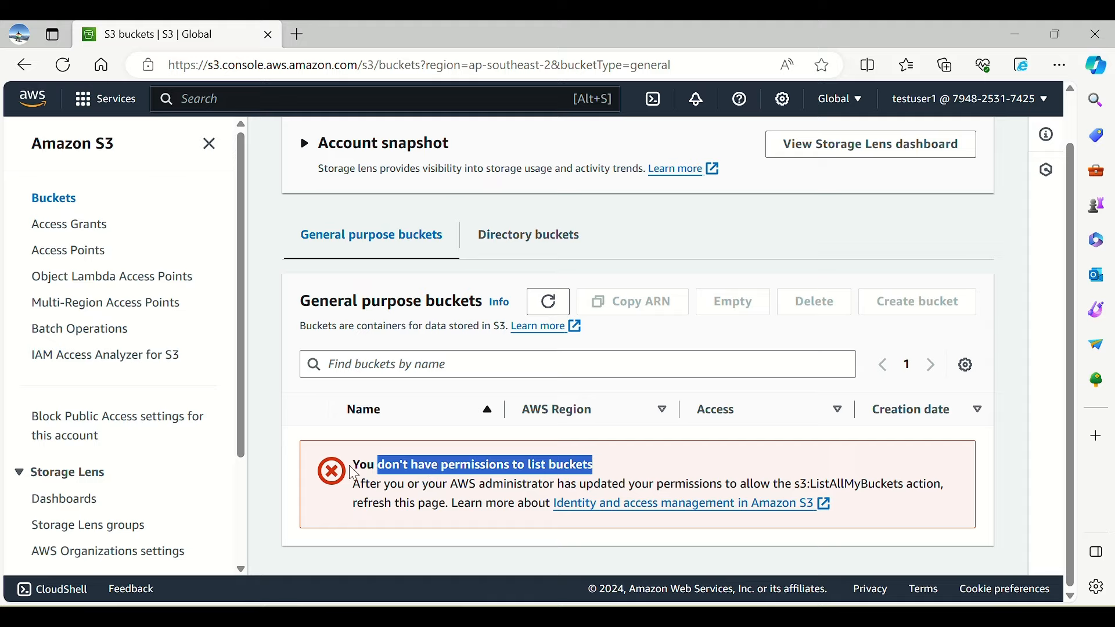
left_click_drag(354, 472, 361, 470)
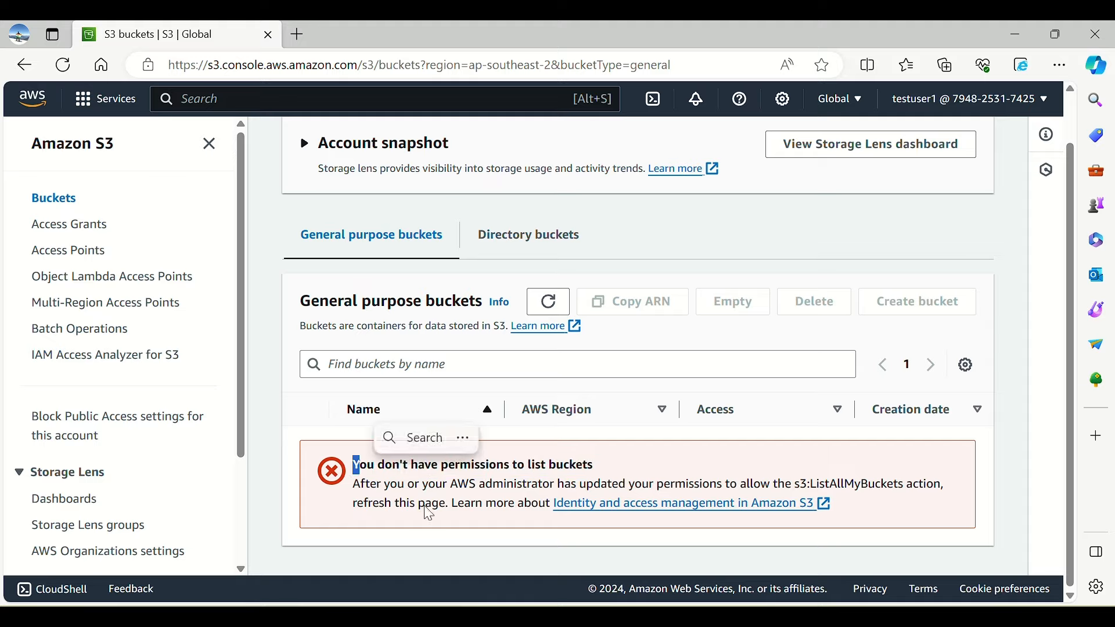
- Return to the AWS Console Home and open the EC2 dashboard from the recently visited services
left_click(16, 107)
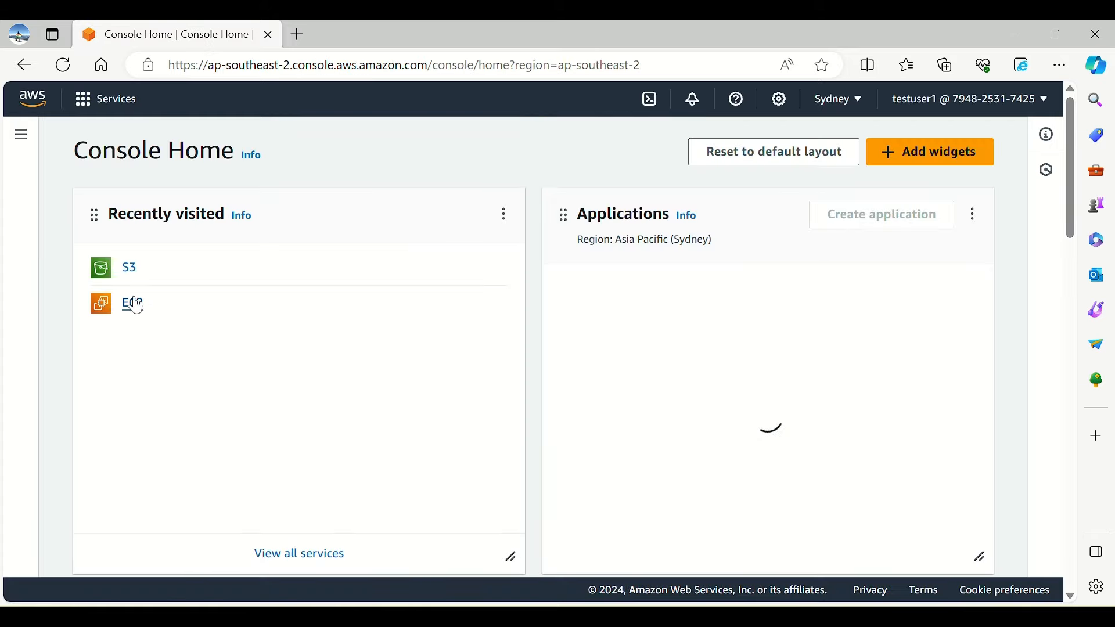
left_click(135, 305)
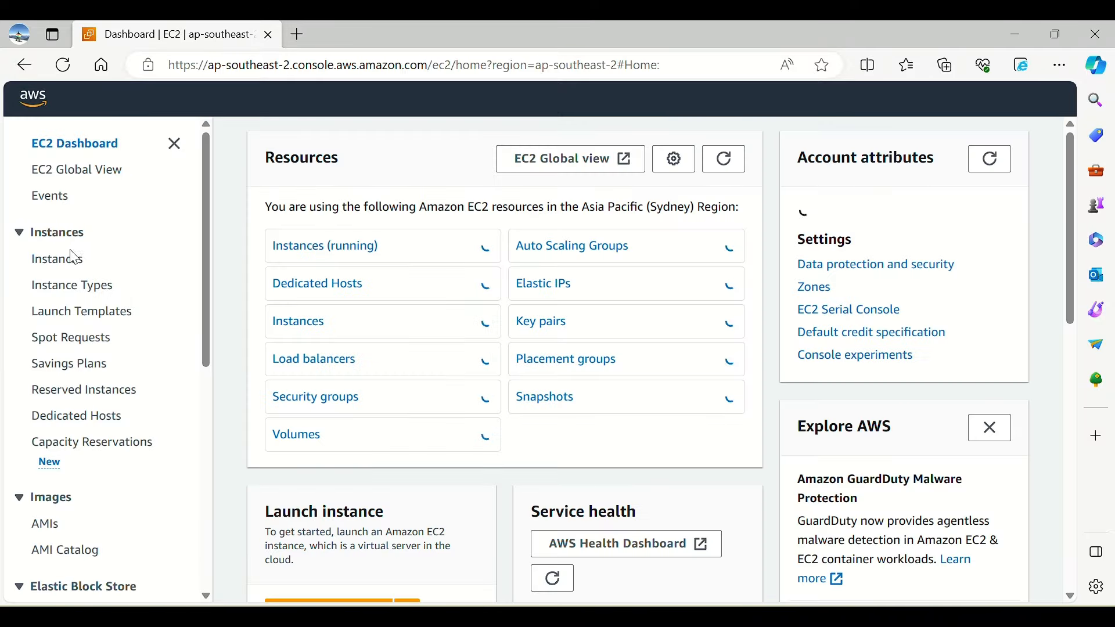
- From the EC2 instances list, set up a new instance named testuser1instance and try to launch it with the default settings
left_click(59, 260)
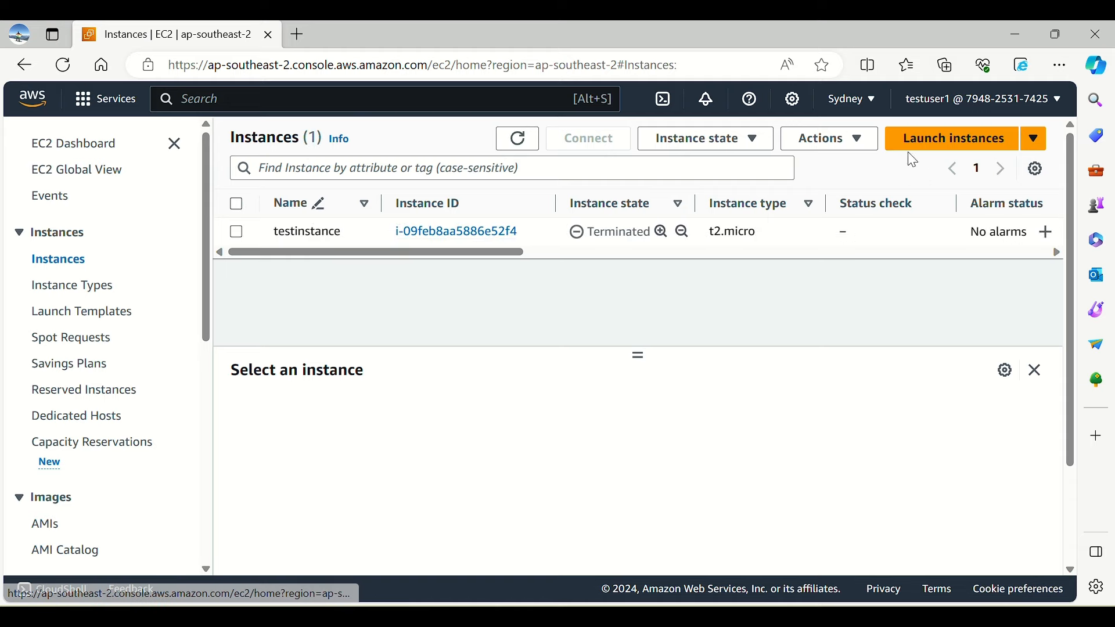
left_click(922, 140)
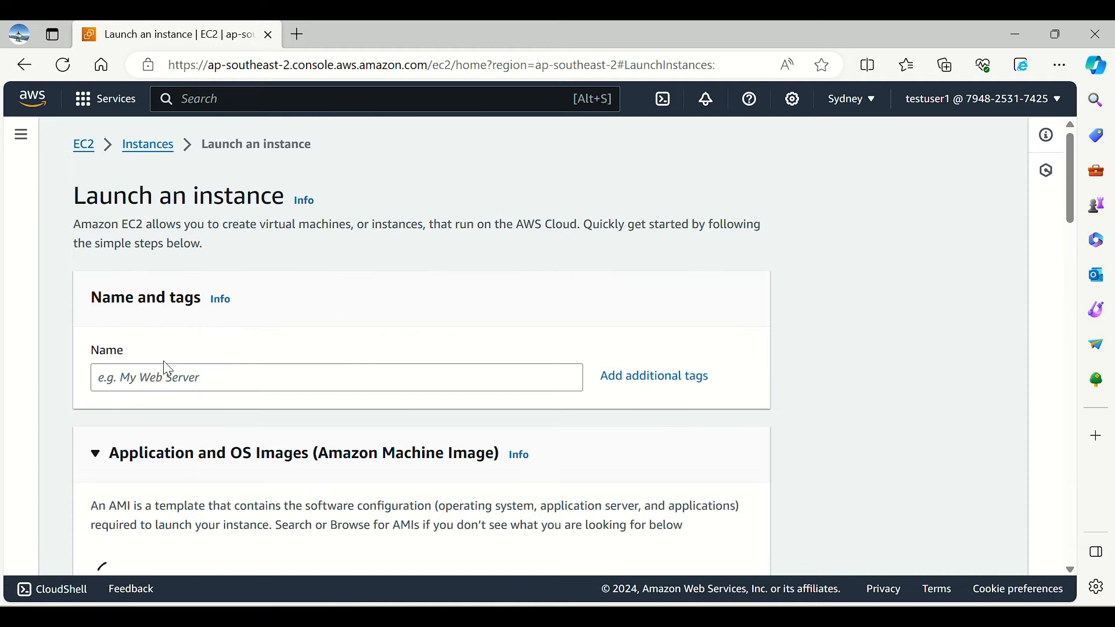
left_click(163, 377)
type("testus")
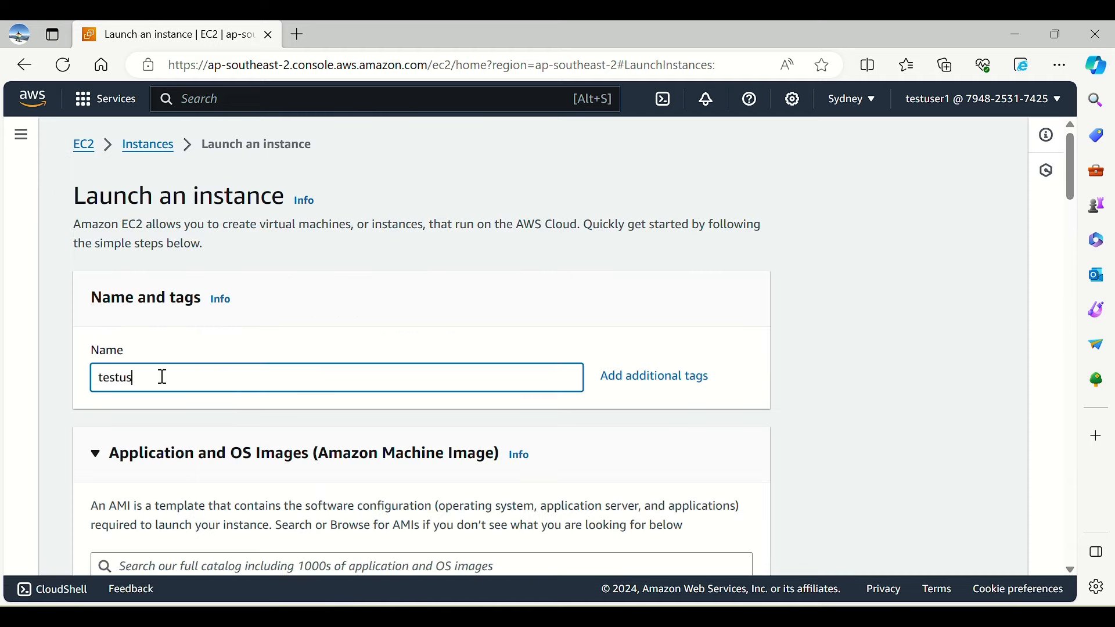
type("er1instance")
left_click_drag(1064, 151, 724, 535)
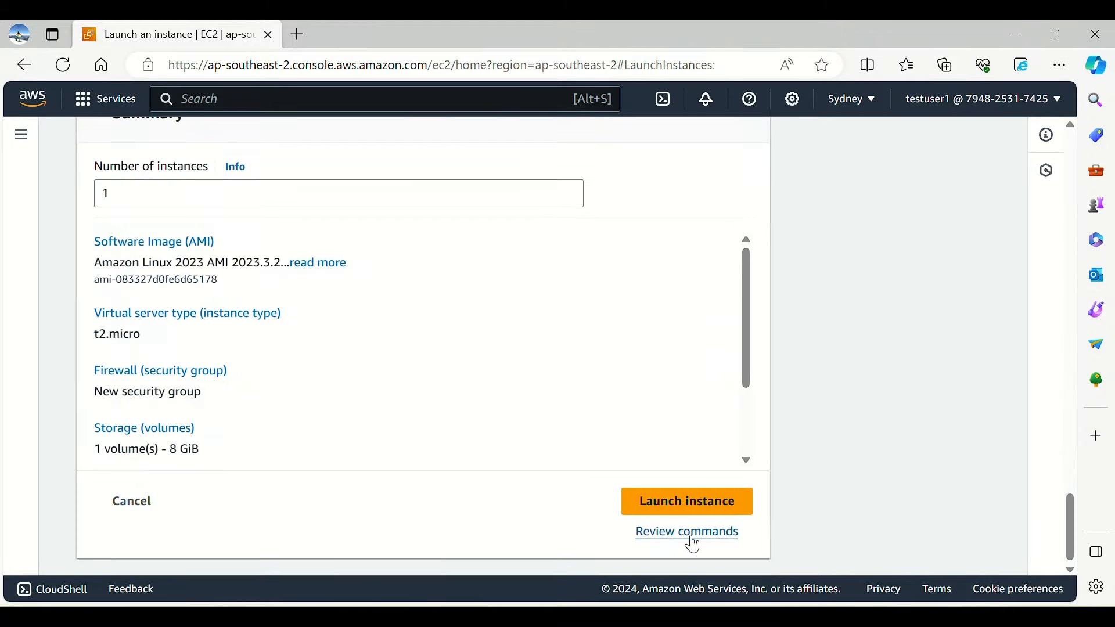
left_click(690, 510)
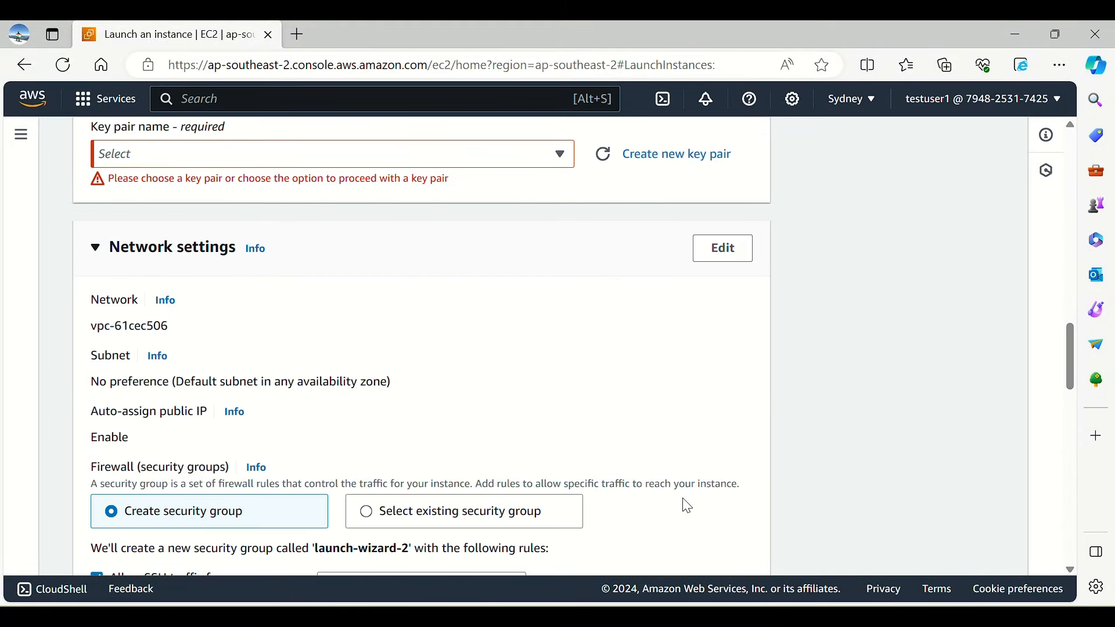
- Choose the linuxtest key pair for the new instance and launch it
left_click(156, 157)
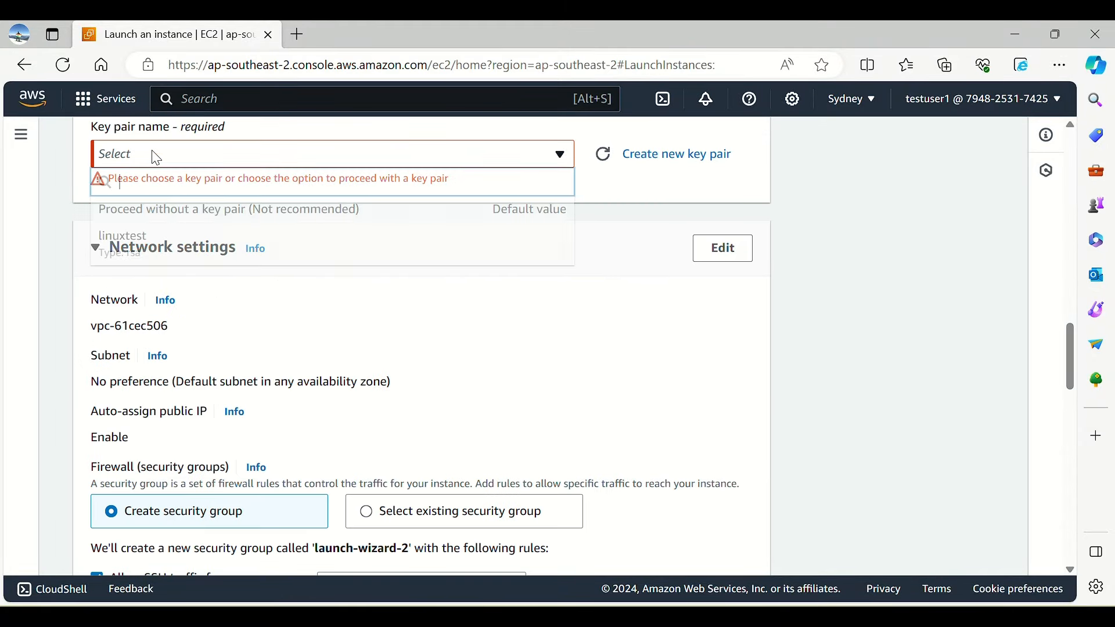
left_click(139, 238)
left_click_drag(1068, 345, 1055, 557)
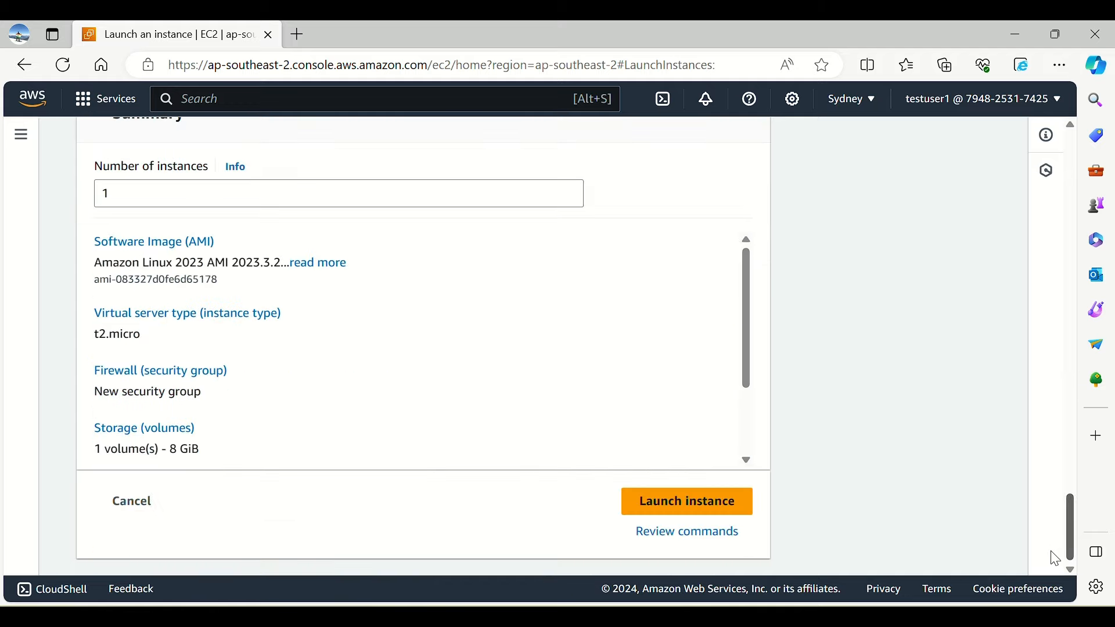
left_click(675, 503)
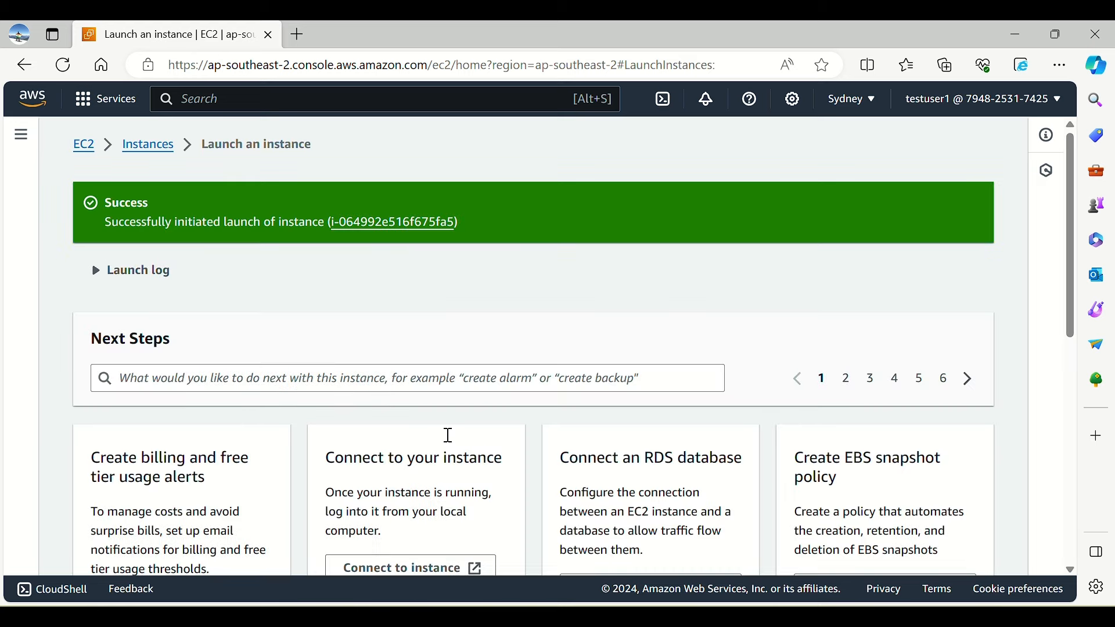
- Open the launched instance in the instances list, close the launch page, and show its details with a refreshed state
left_click(383, 225)
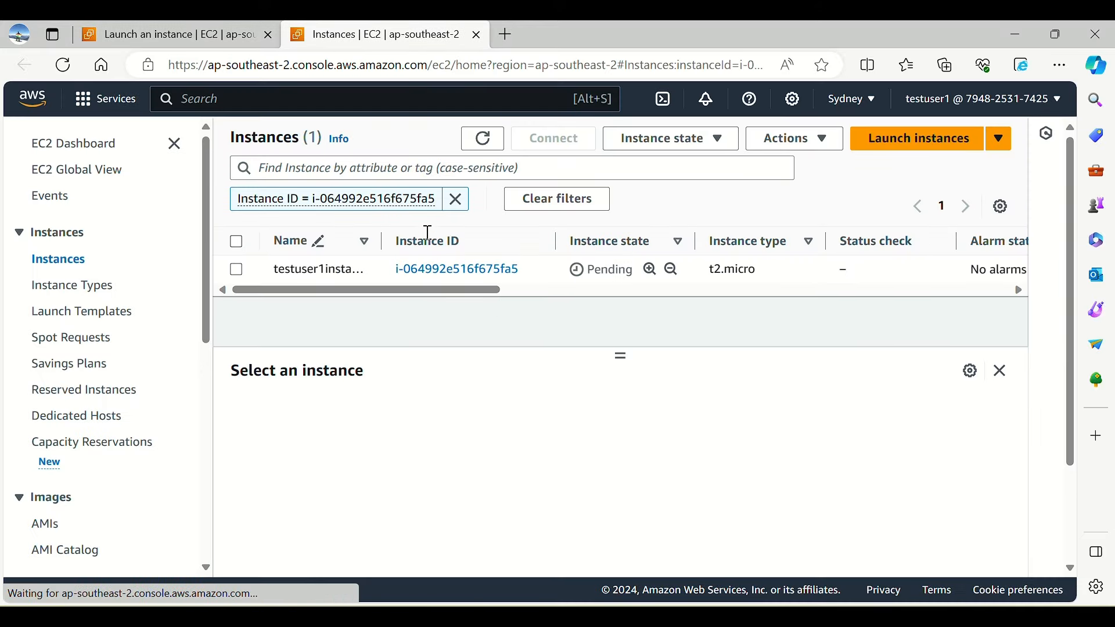
left_click(268, 36)
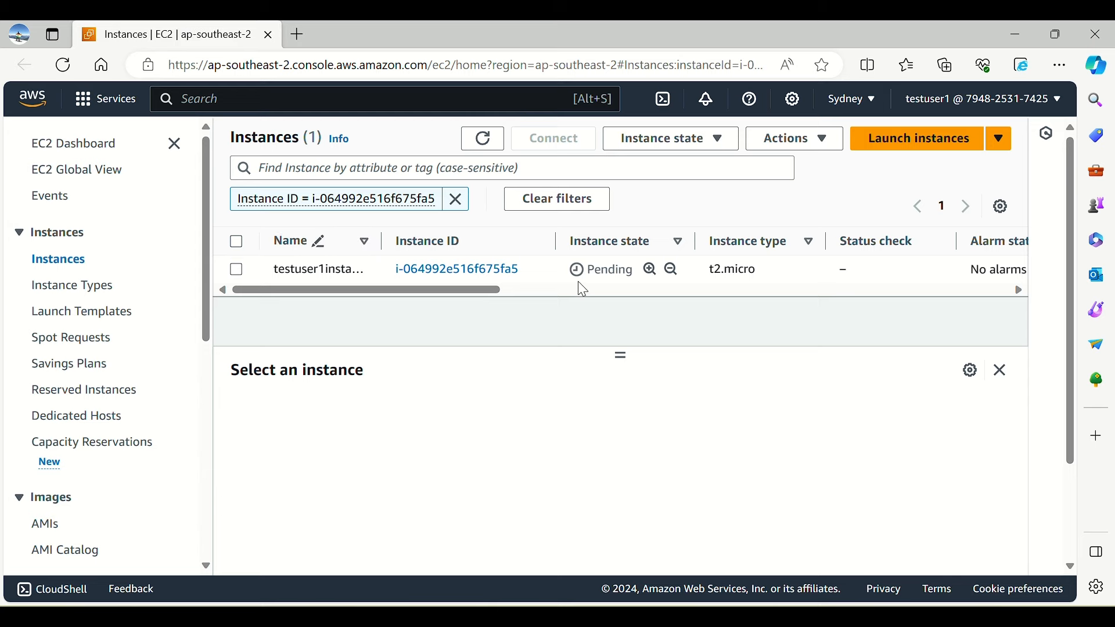
left_click(237, 268)
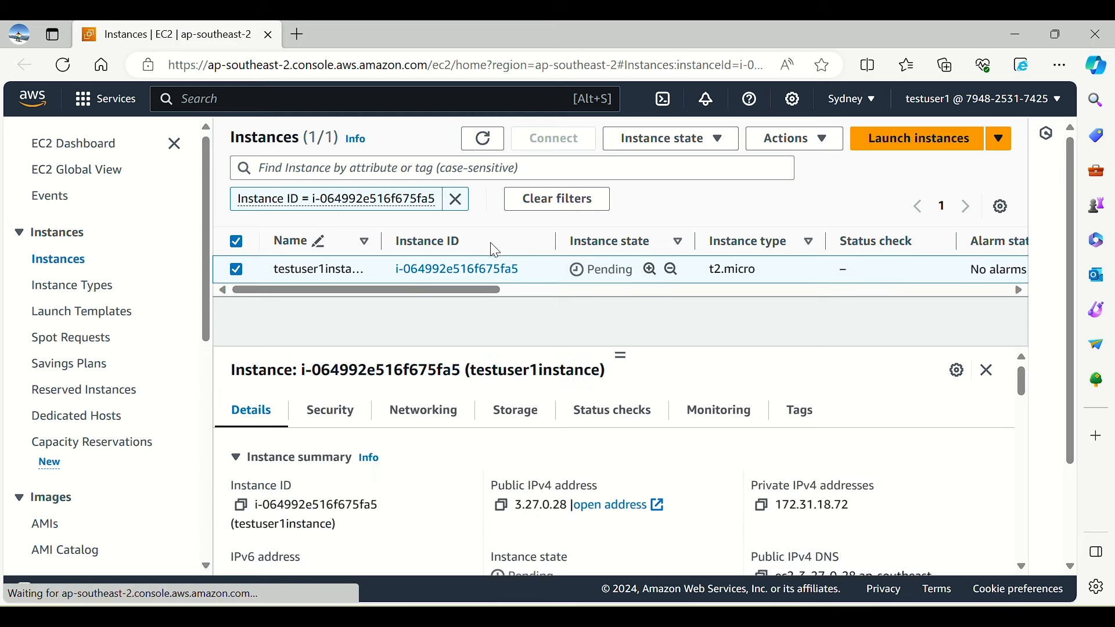
left_click(485, 145)
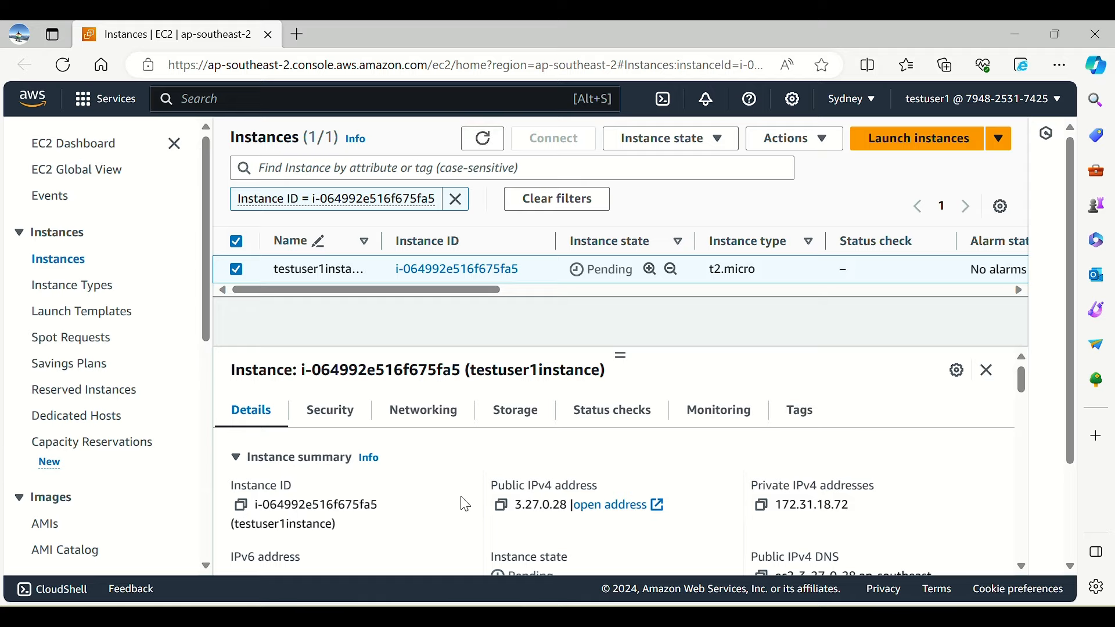
- Switch to Chrome, review testuser1's remaining permissions policies, and browse the account's list of IAM roles
left_click(588, 545)
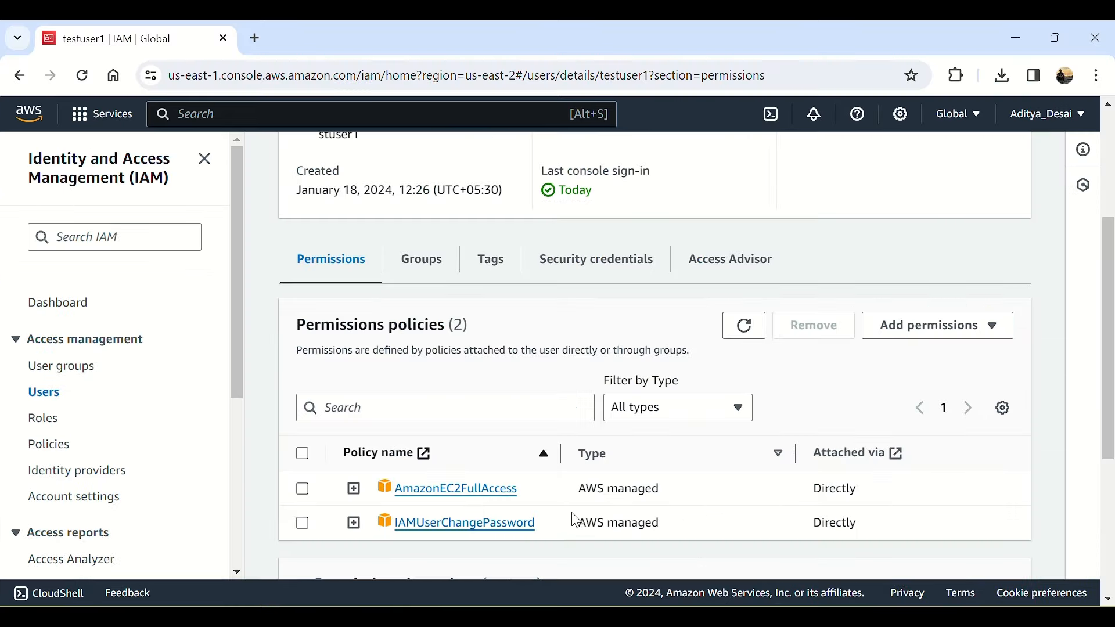
scroll(627, 407, "down", 1)
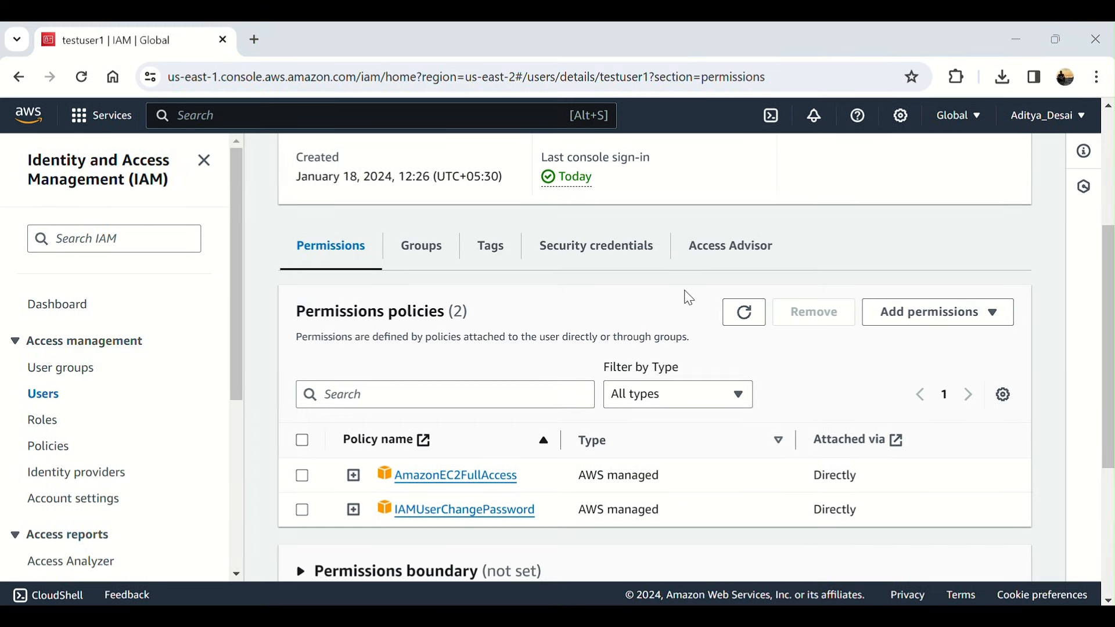
left_click(44, 420)
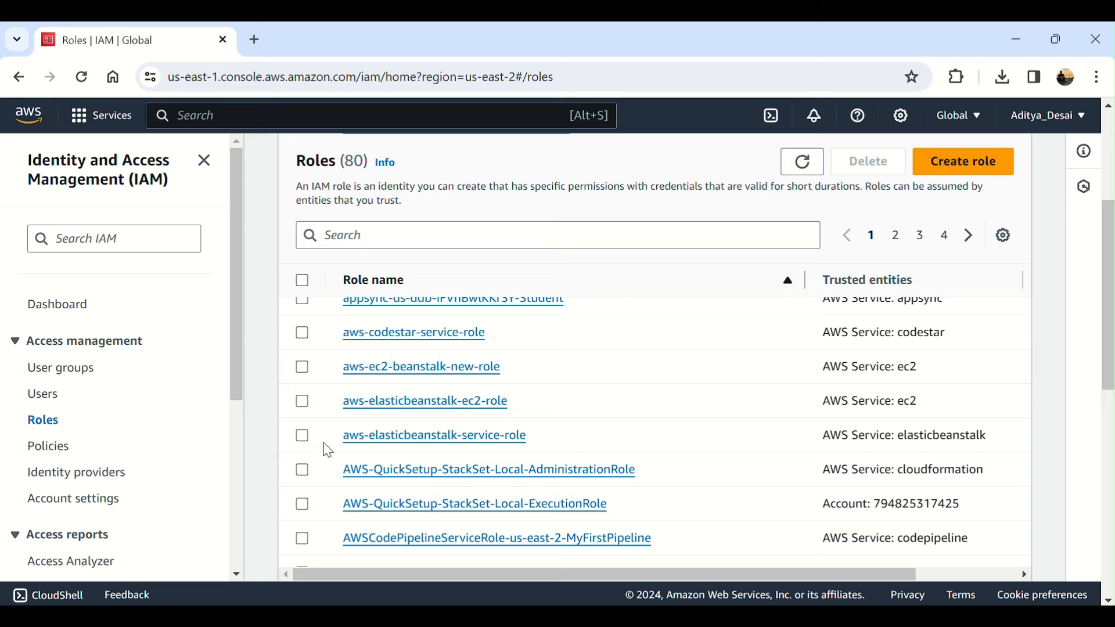
scroll(328, 450, "up", 3)
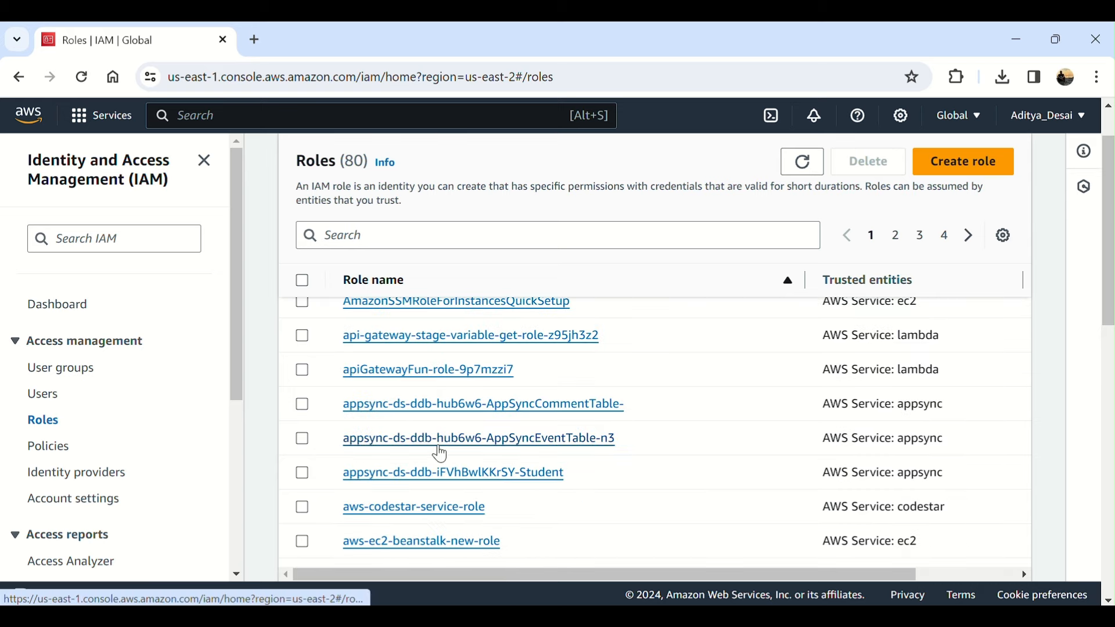